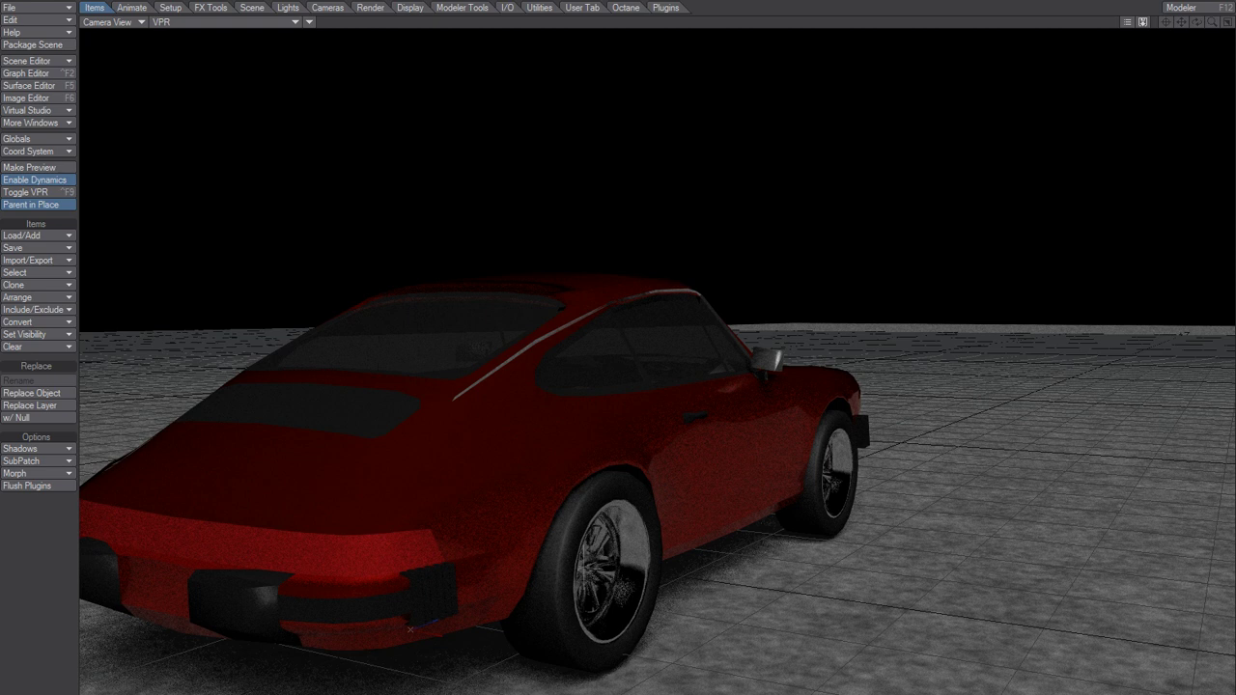
Switch the camera view from VPR to textured shaded solid wireframe and open the motion options for PorscheBody.
key("F9")
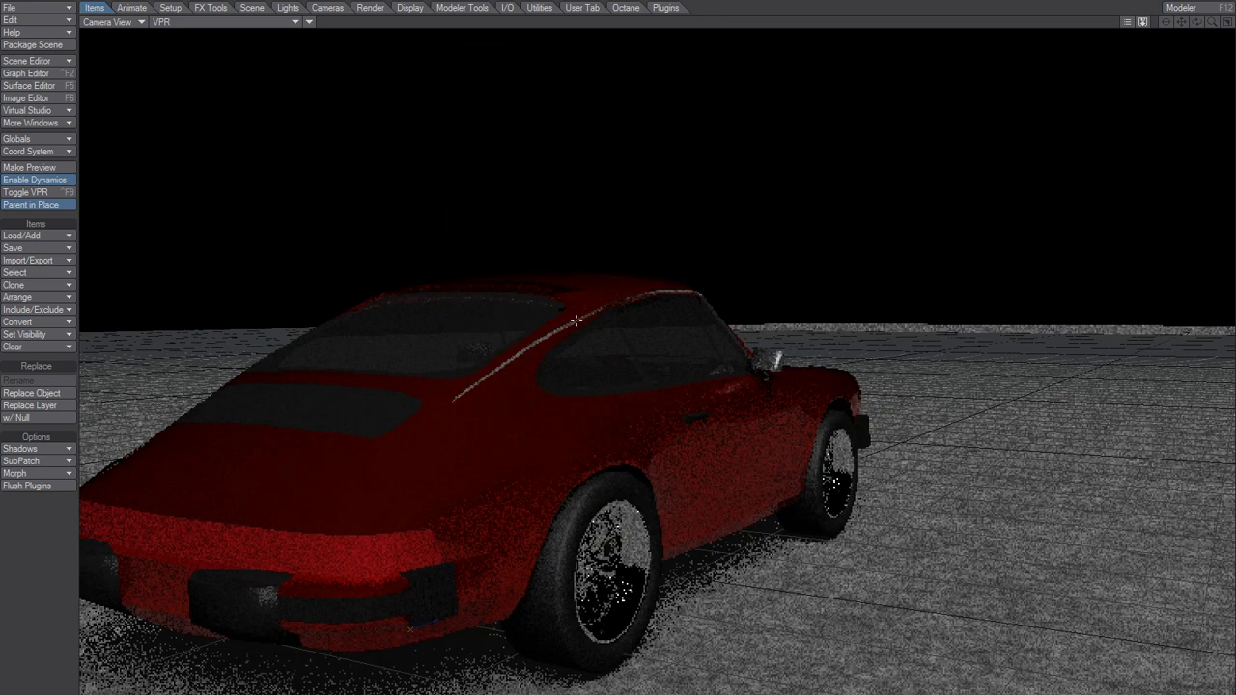
key("ctrl+F9")
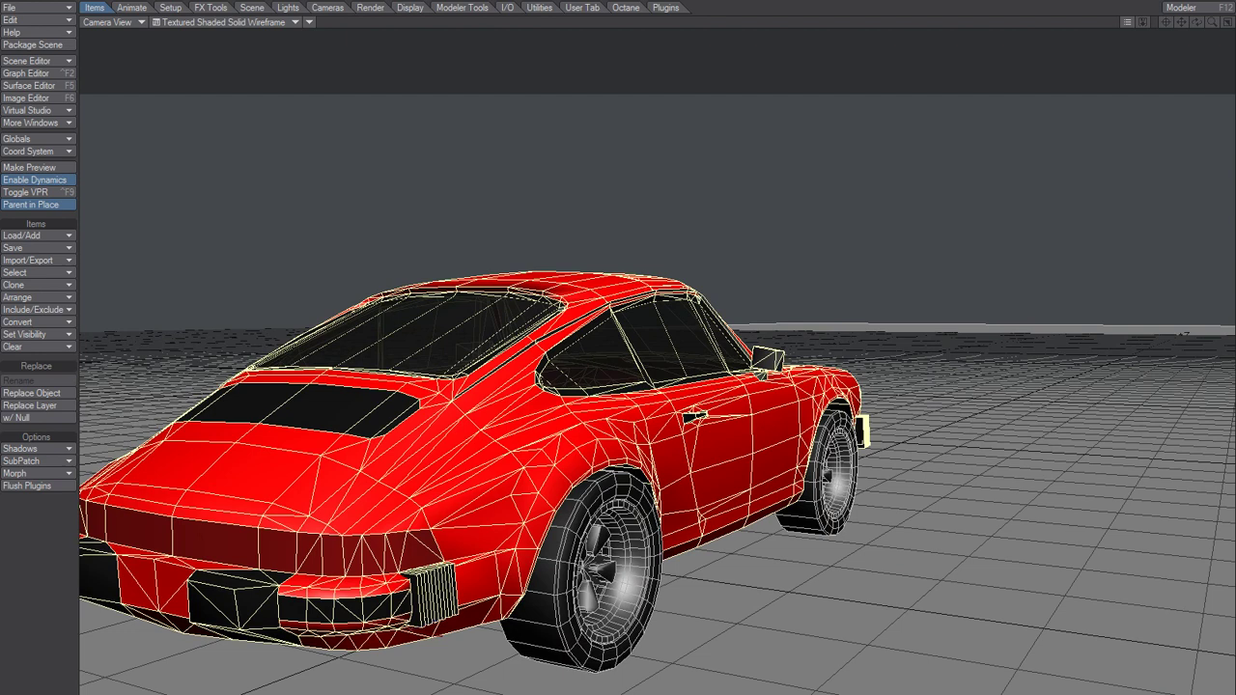
key("m")
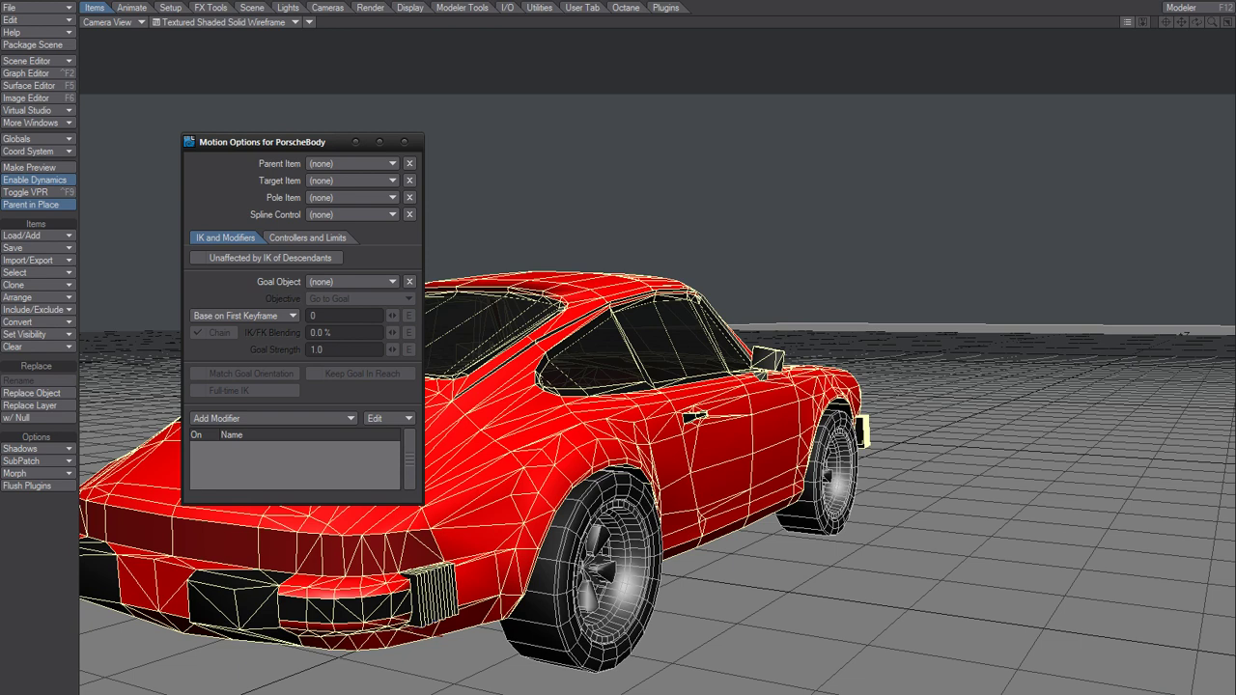
Open the object list and examine the Relativity pitch expression on the FrRghtWheel object.
key("ctrl+shift+i")
left_click(994, 286)
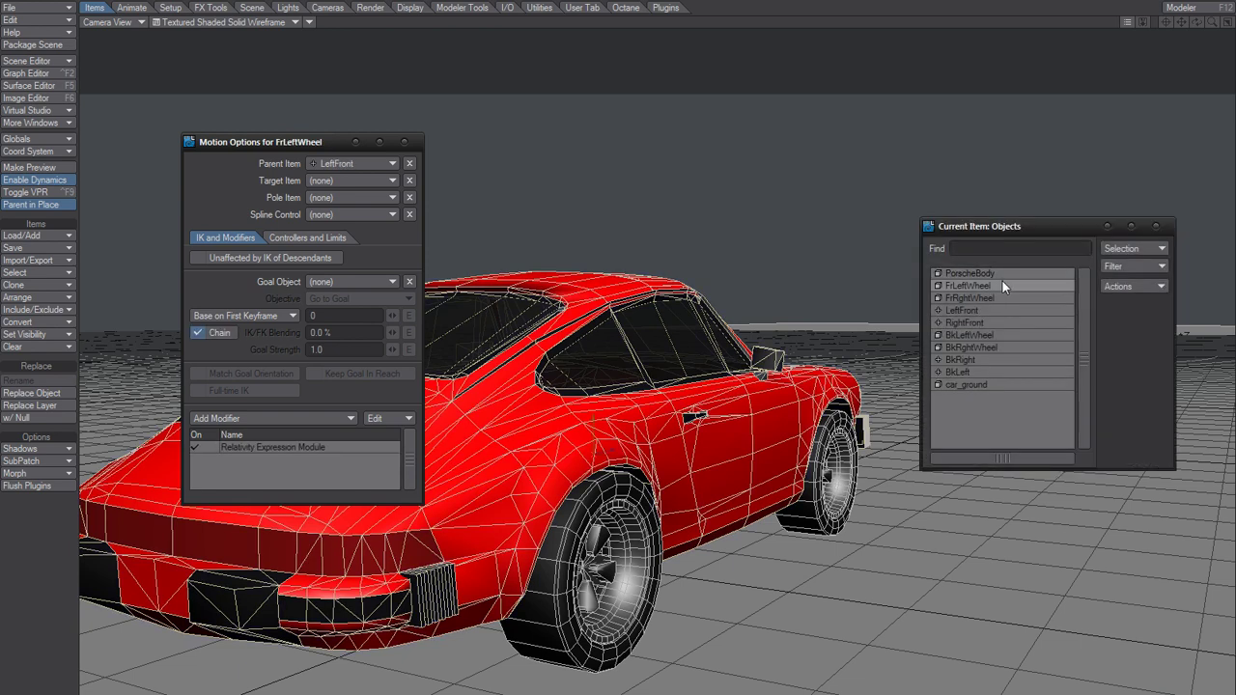
left_click(994, 297)
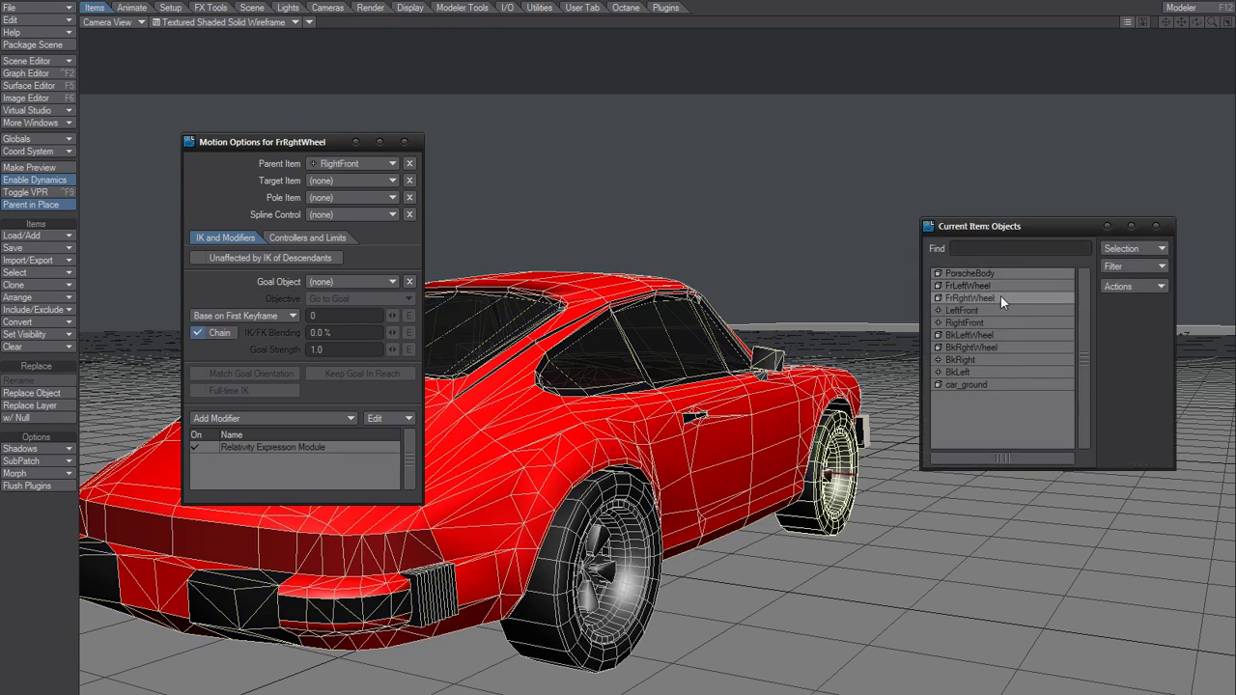
double_click(279, 449)
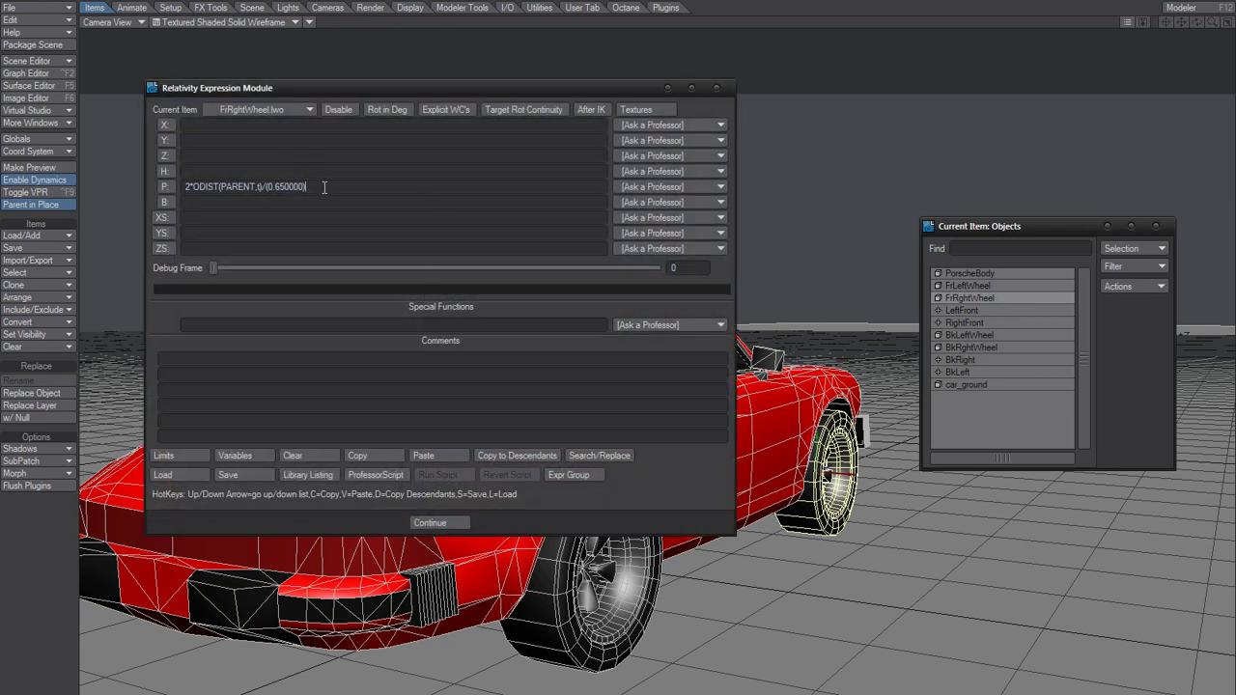
left_click(322, 187)
left_click(325, 184)
left_click(434, 527)
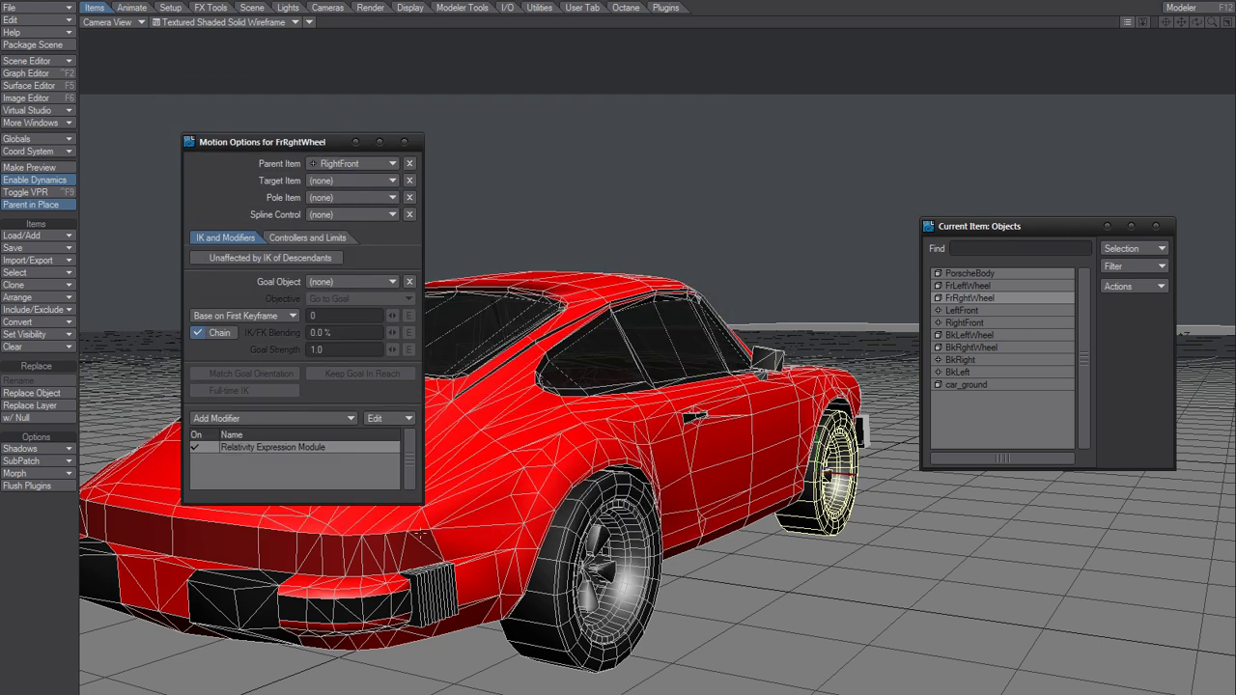
Copy the TARGET special function from the Relativity expression of the RightFront null.
left_click(971, 322)
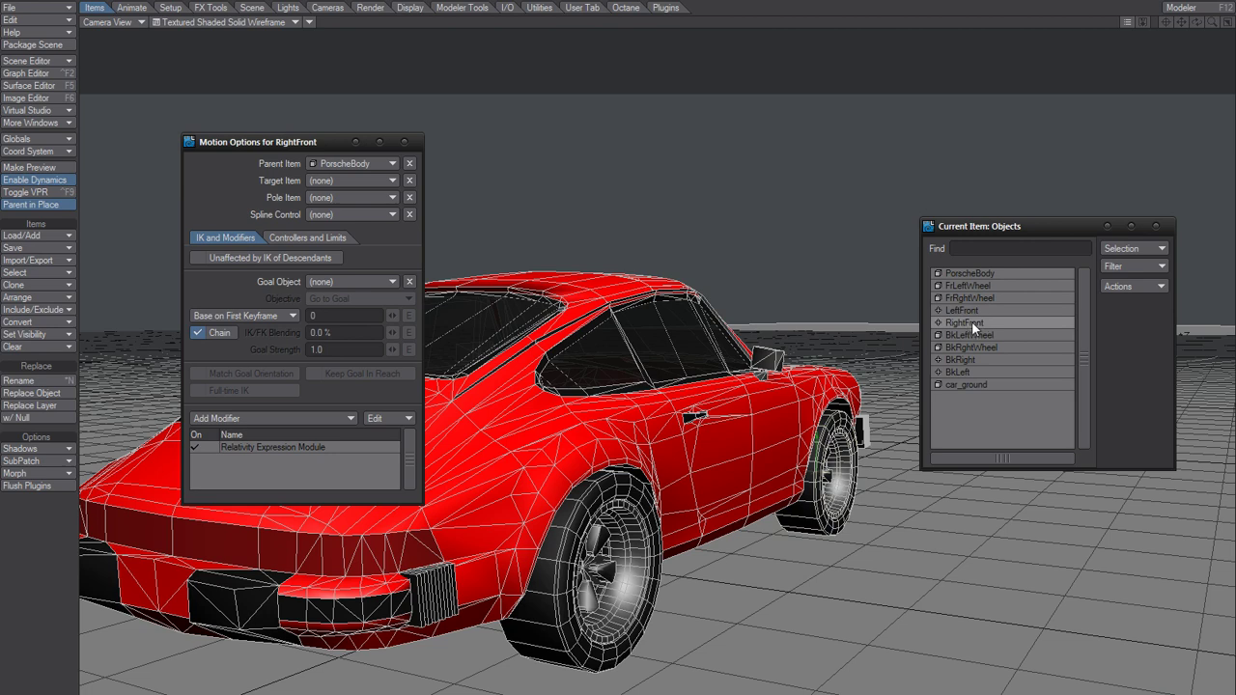
double_click(282, 447)
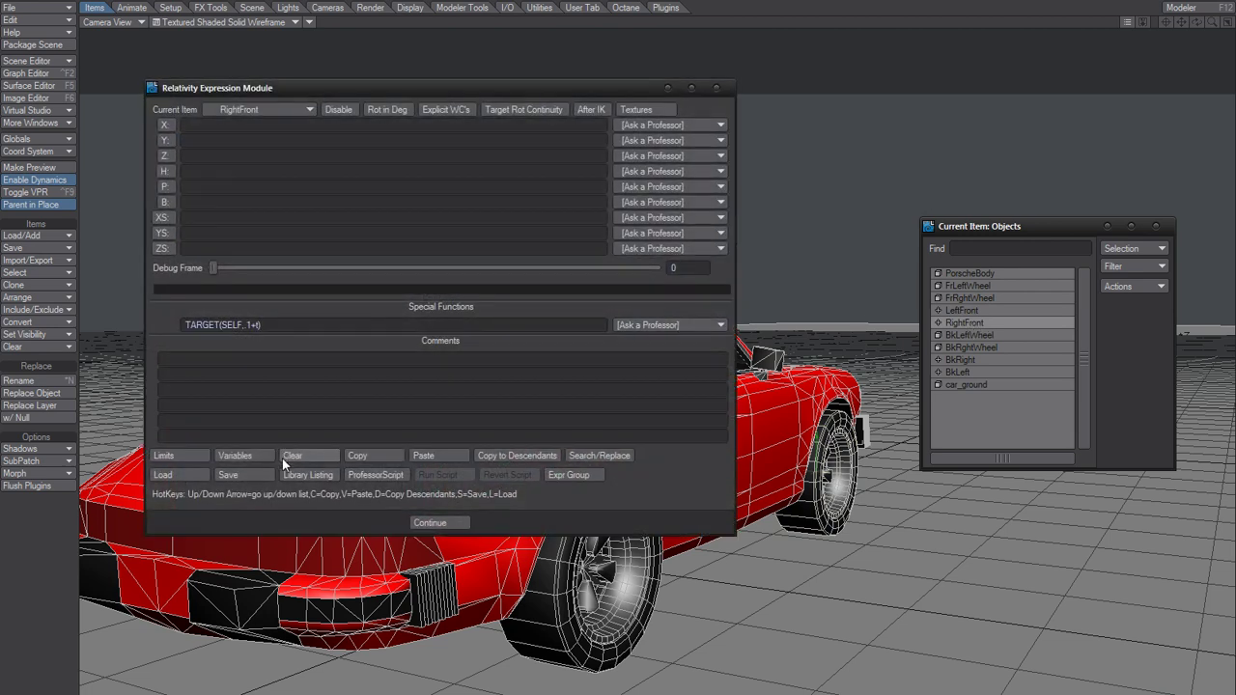
left_click(283, 325)
double_click(283, 325)
key("ctrl+c")
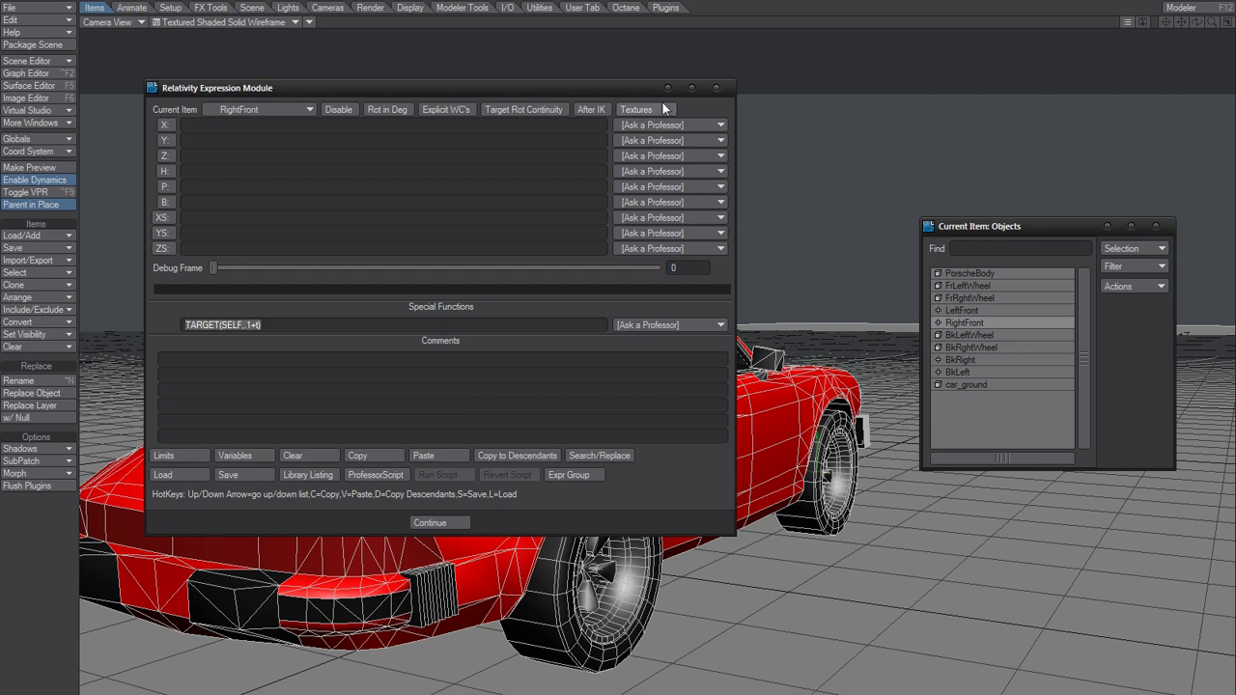
left_click(716, 88)
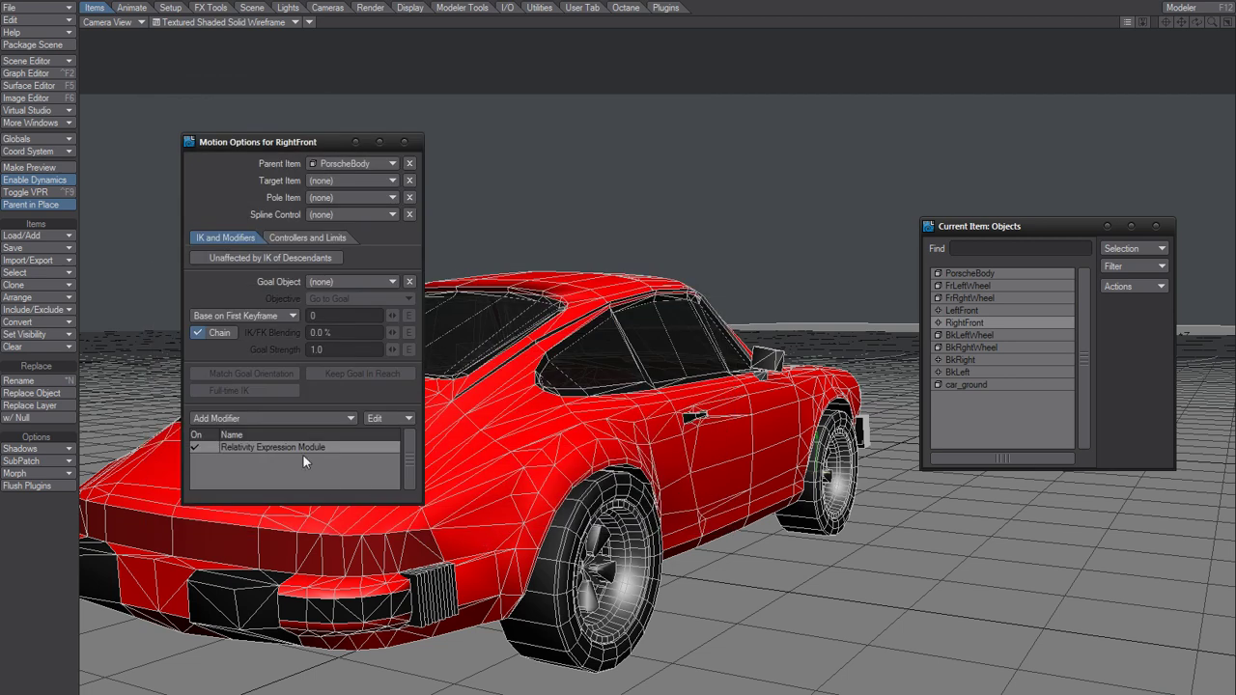
Compare the motion modifiers of the rear nulls BkRight and BkLeft with those of the front nulls RightFront and LeftFront.
left_click(976, 361)
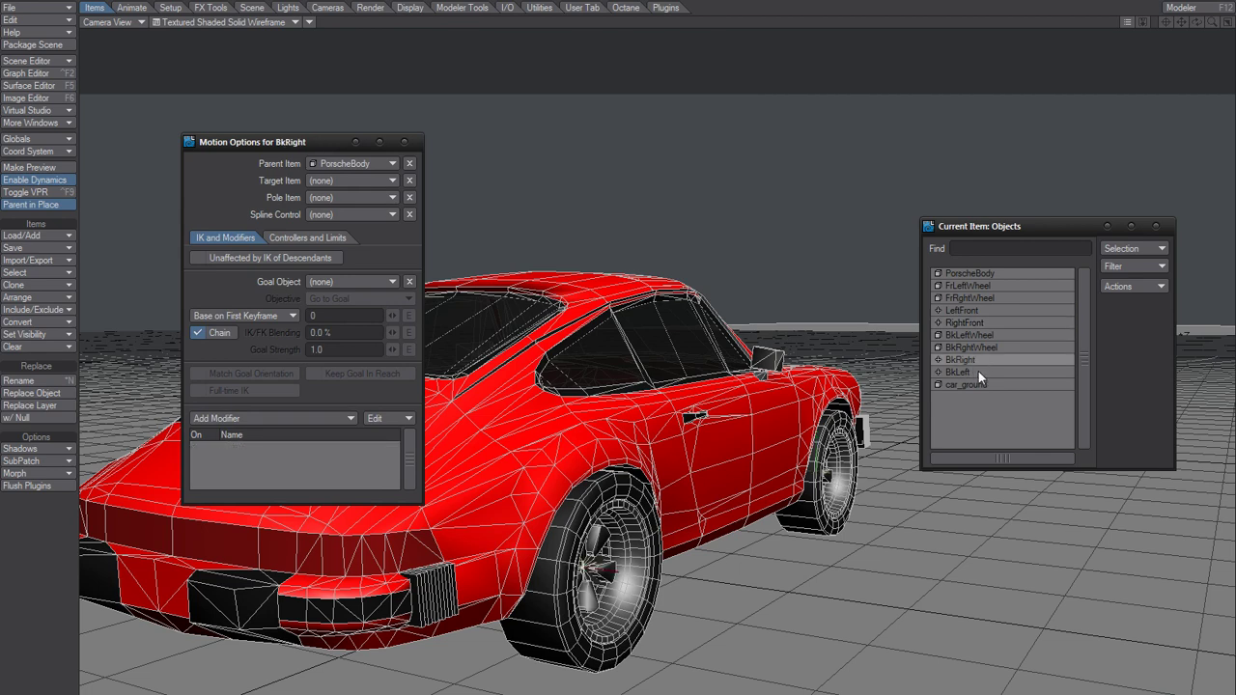
left_click(975, 370)
left_click(976, 364)
left_click(976, 371)
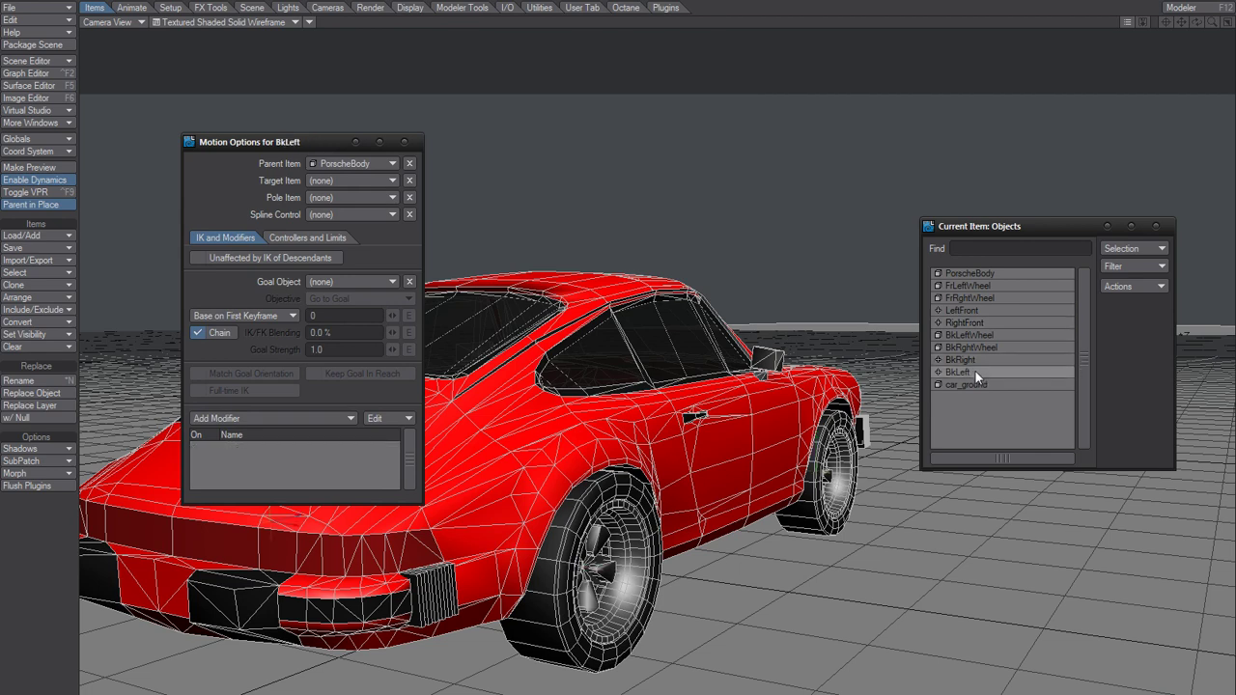
left_click(977, 364)
left_click(975, 367)
left_click(974, 364)
left_click(974, 367)
left_click(974, 361)
left_click(973, 368)
left_click(972, 322)
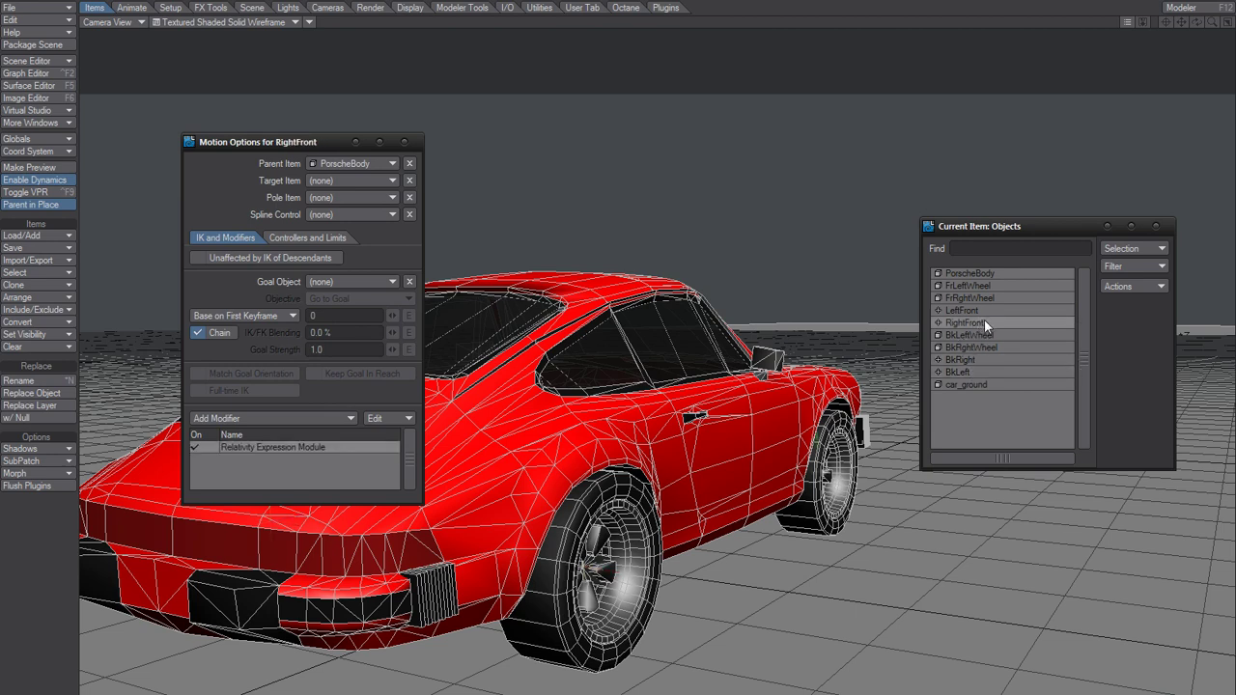
left_click(979, 313)
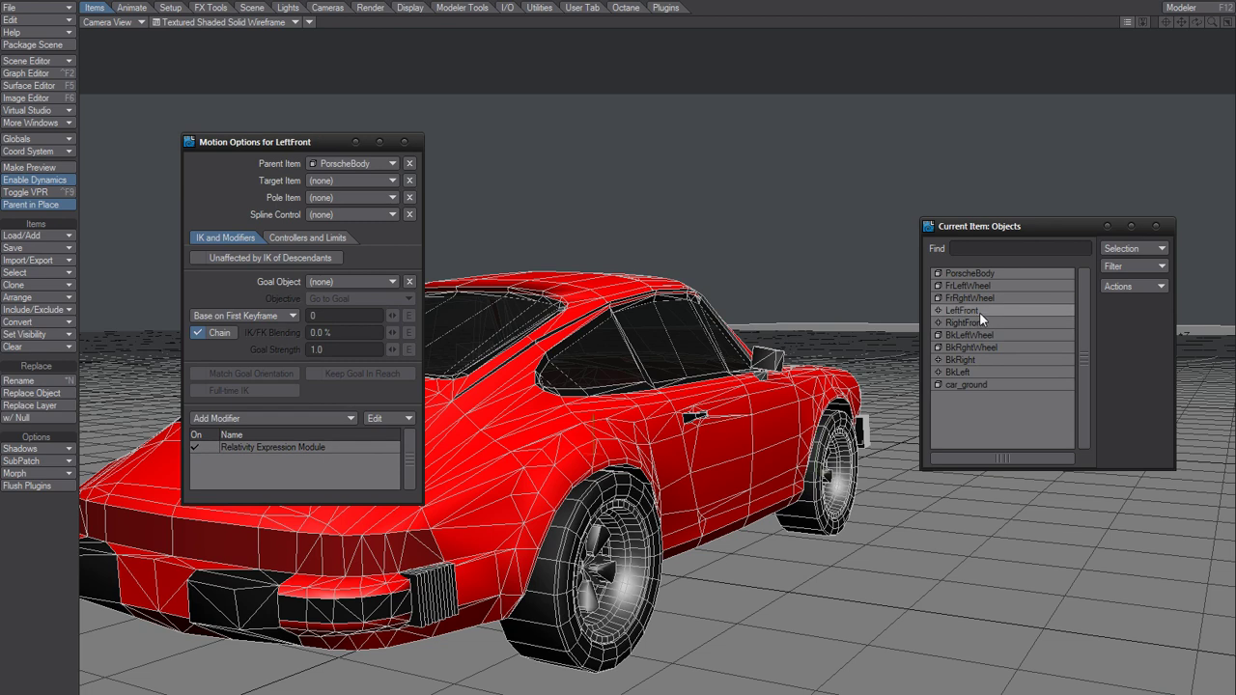
left_click(978, 321)
left_click(982, 312)
left_click(982, 324)
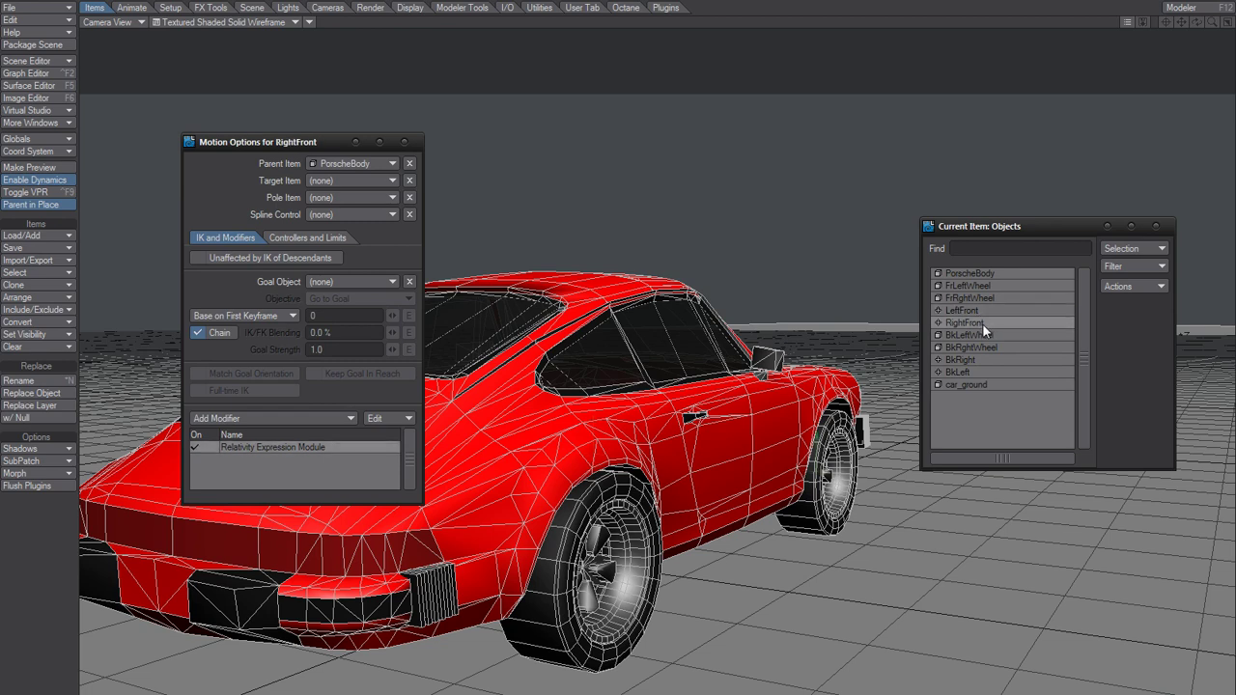
Reopen RightFront's Relativity expression, highlight its TARGET special function, and close the expression window.
double_click(264, 449)
double_click(303, 325)
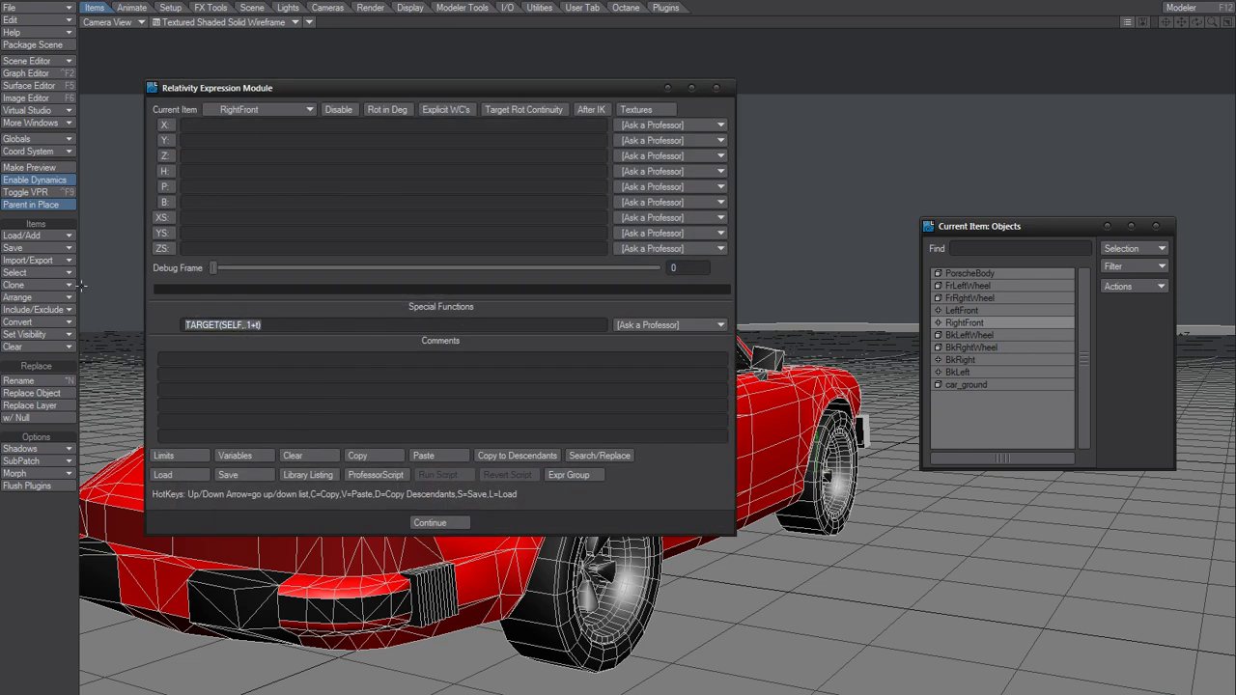
left_click(715, 88)
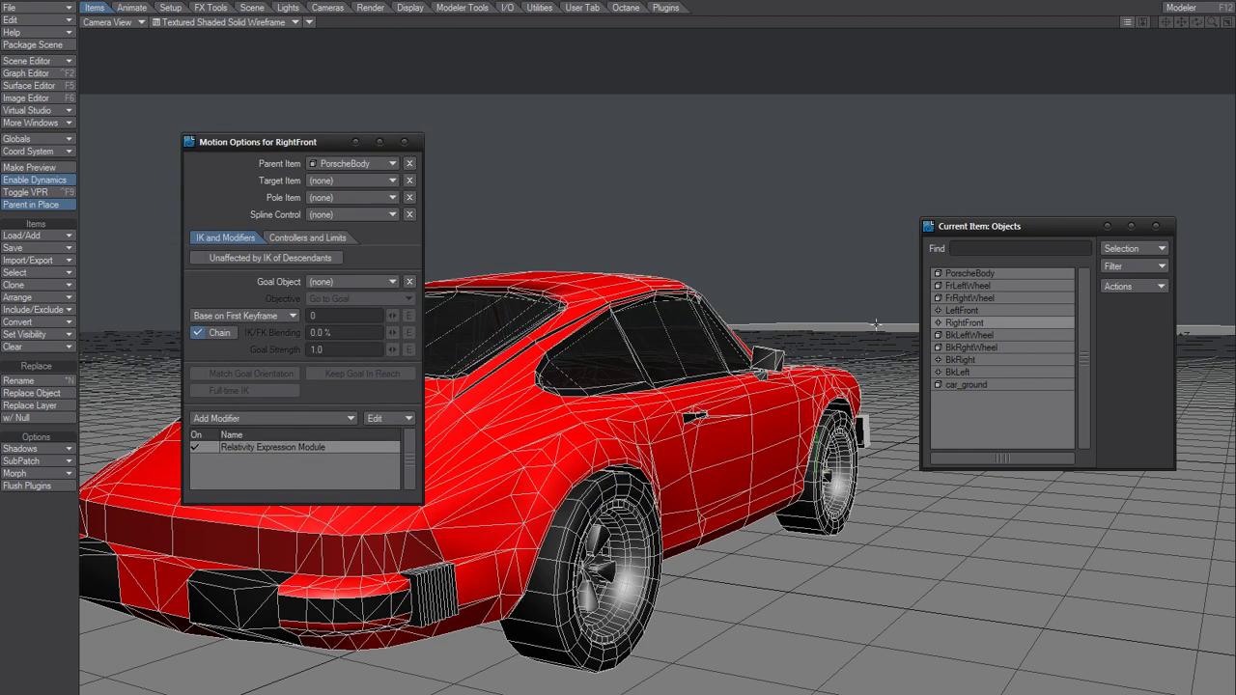
Add a Relativity modifier to the BkRight null and paste the copied TARGET expression as its special function.
left_click(973, 359)
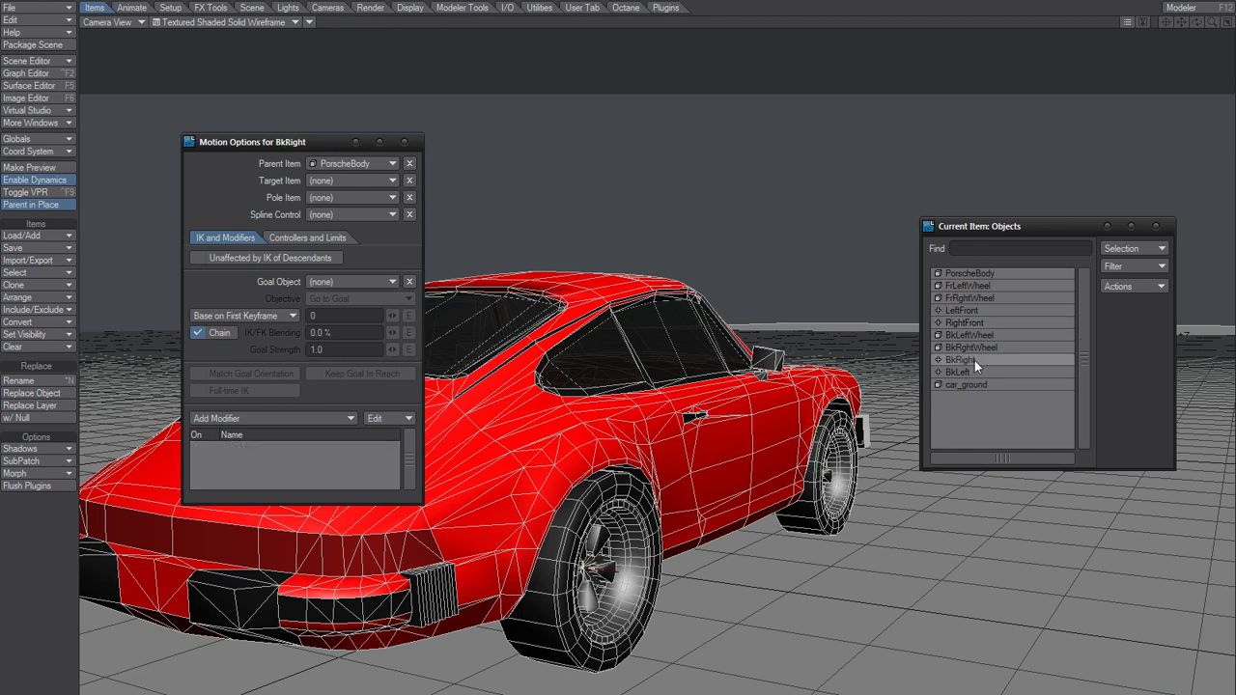
left_click(258, 419)
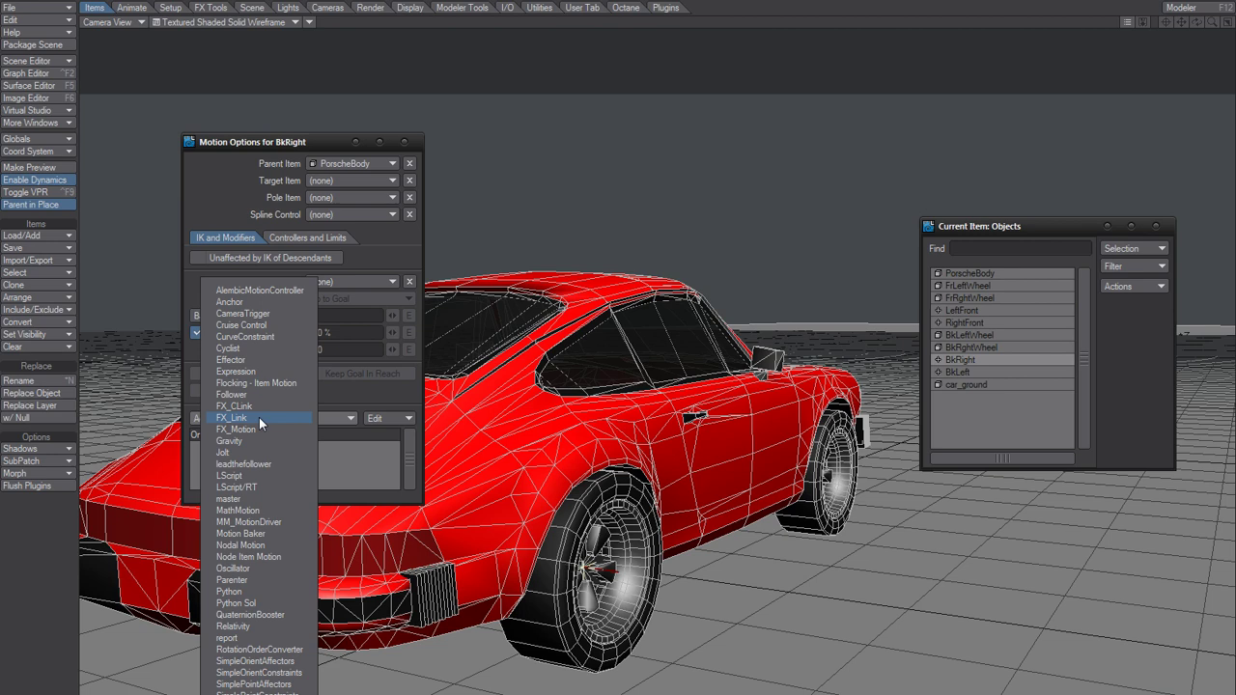
left_click(236, 627)
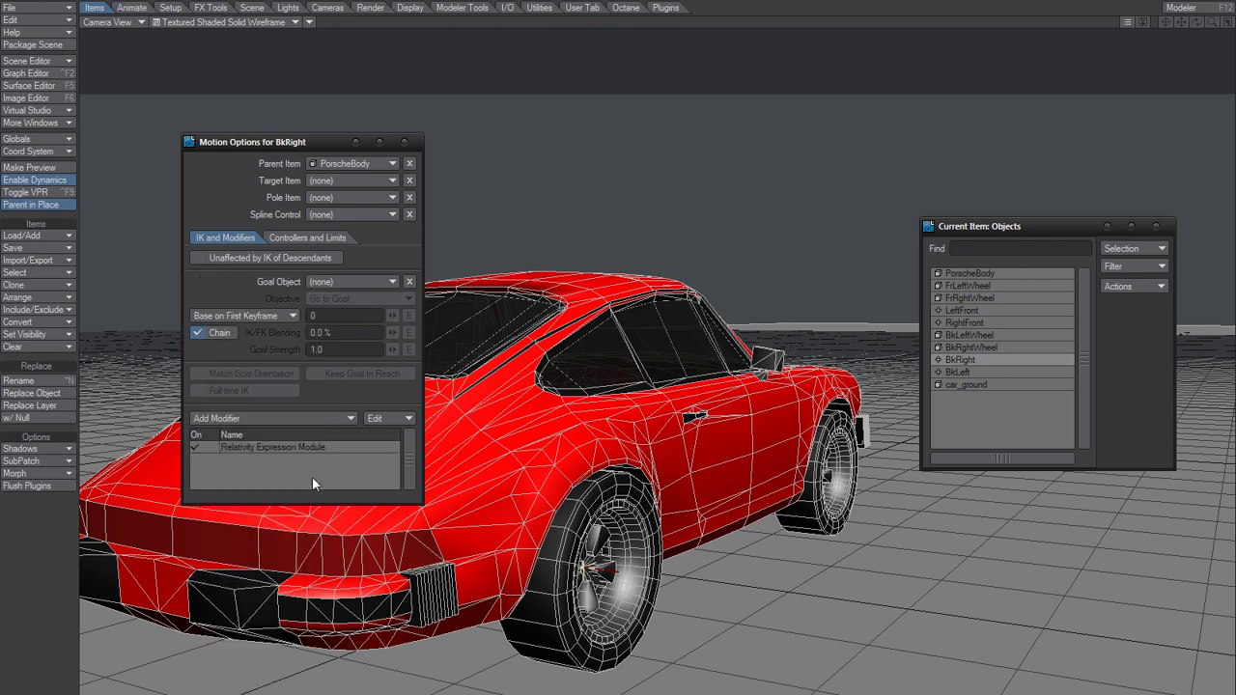
double_click(298, 449)
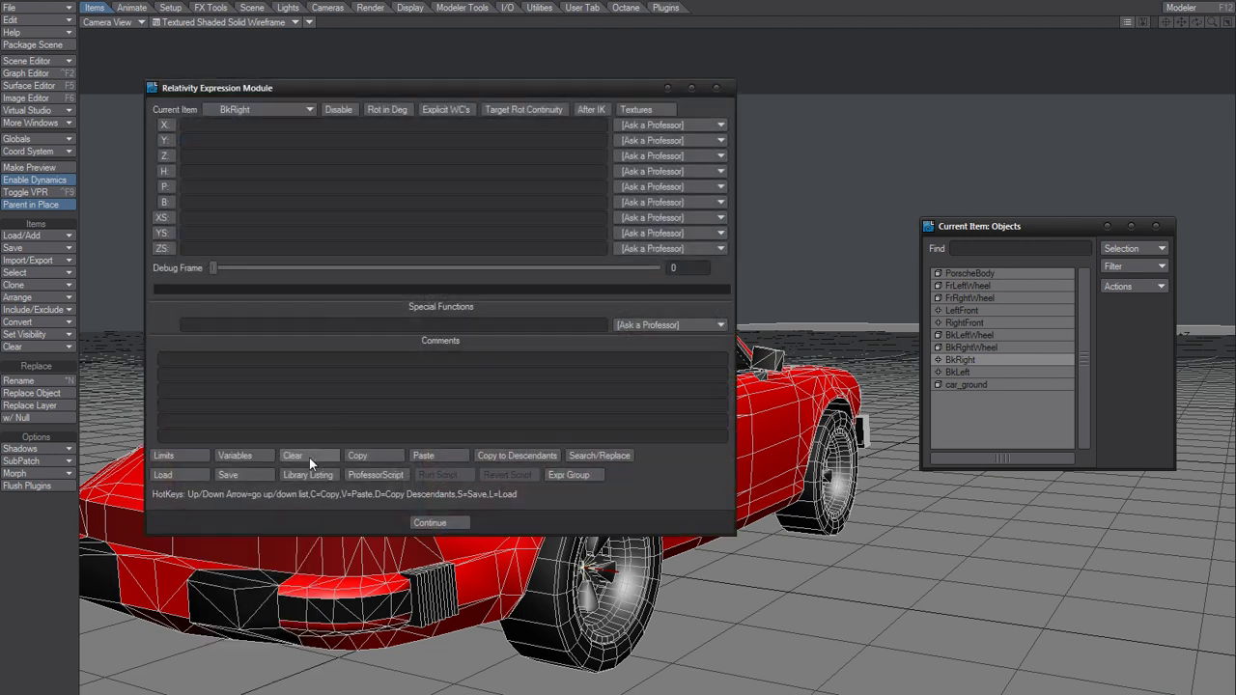
left_click(298, 329)
key("ctrl+v")
left_click(430, 522)
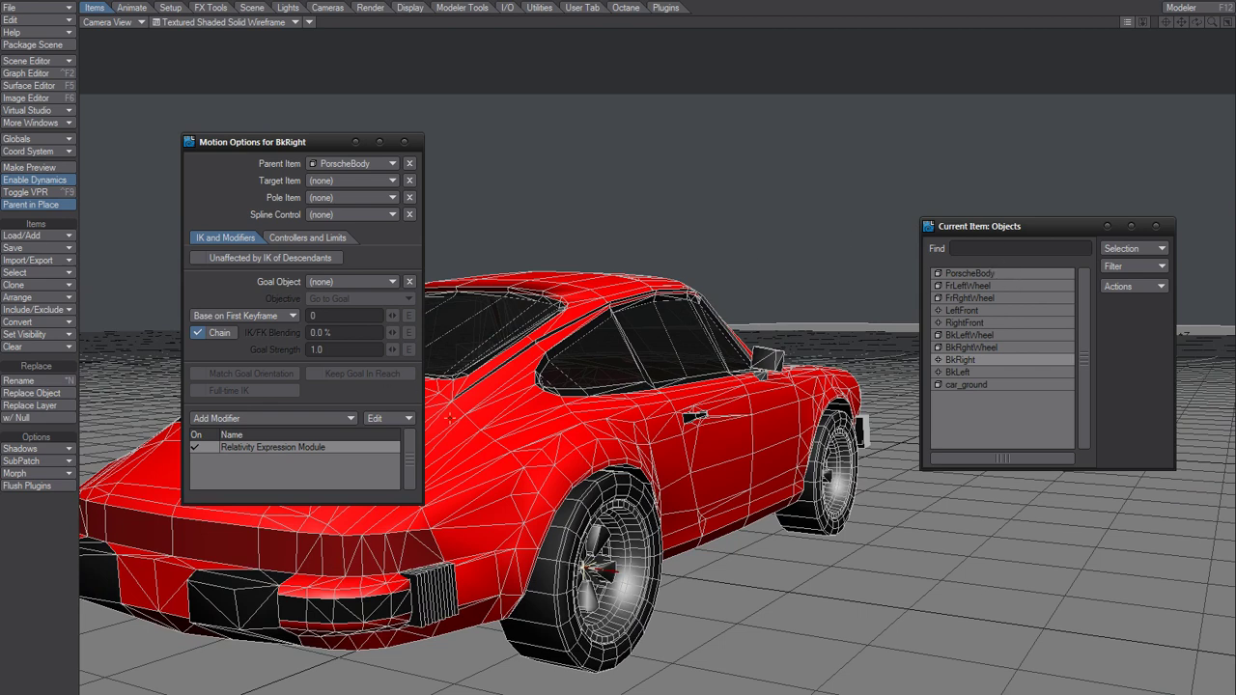
Close the object list and the motion options, and select the Porsche body in the camera view.
left_click(1160, 226)
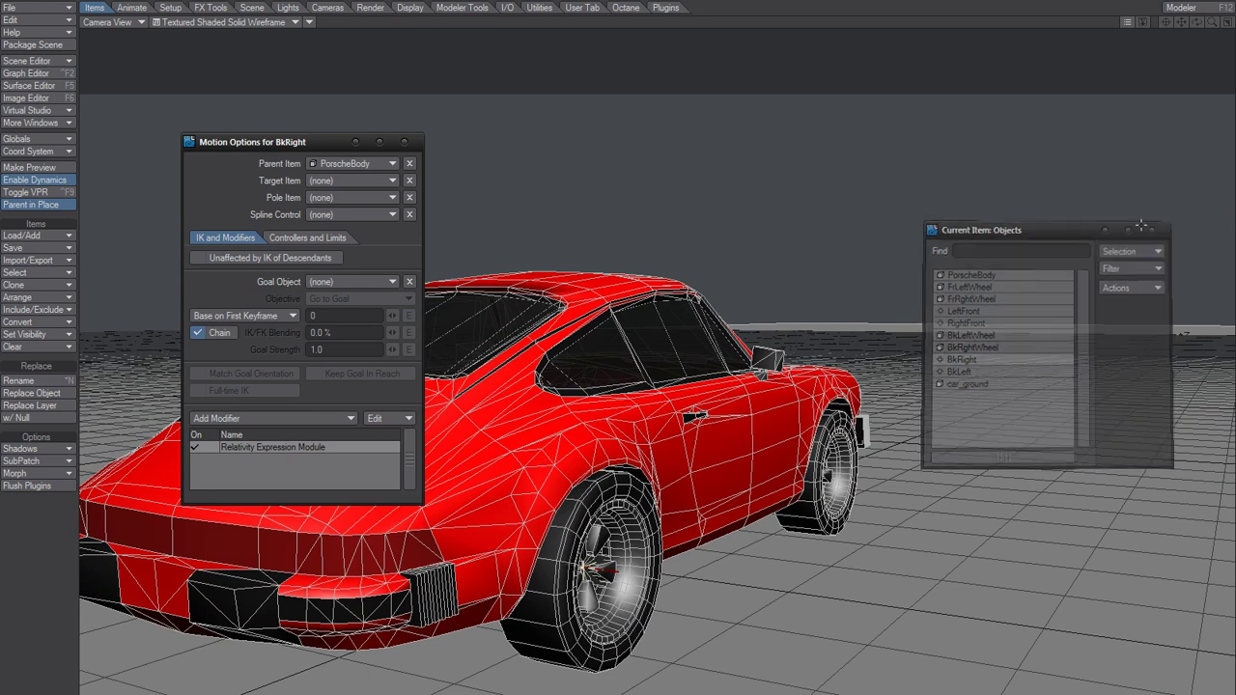
left_click(405, 143)
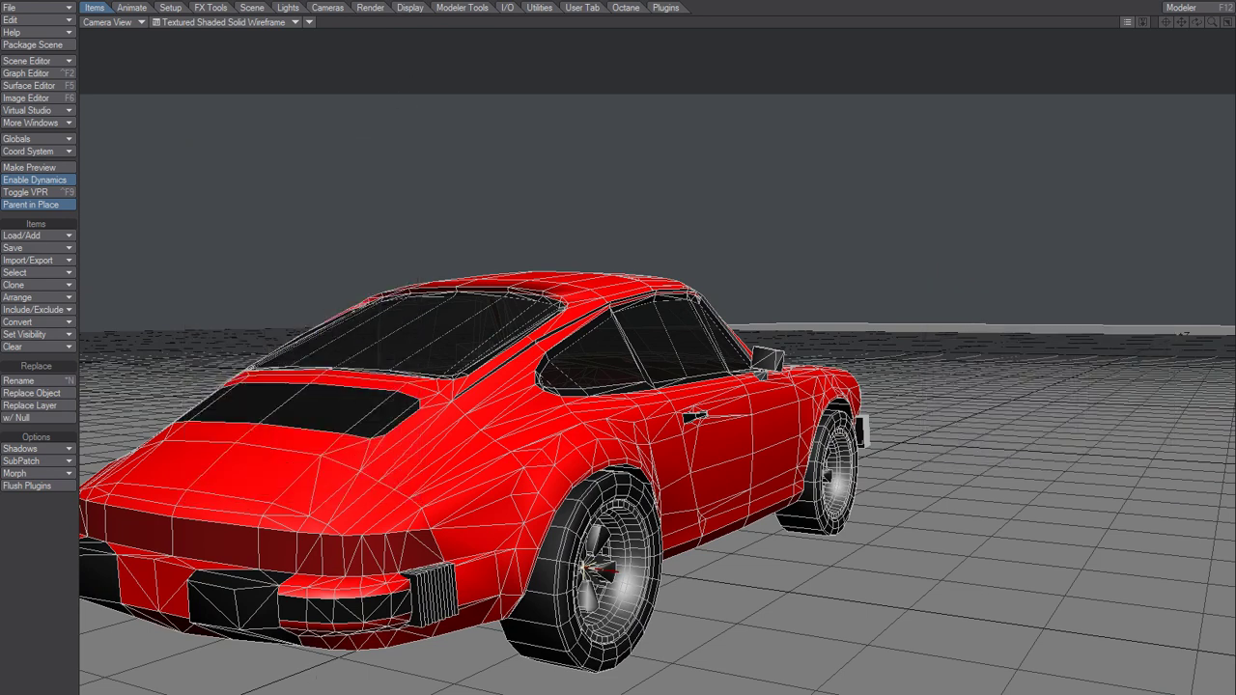
left_click(640, 421)
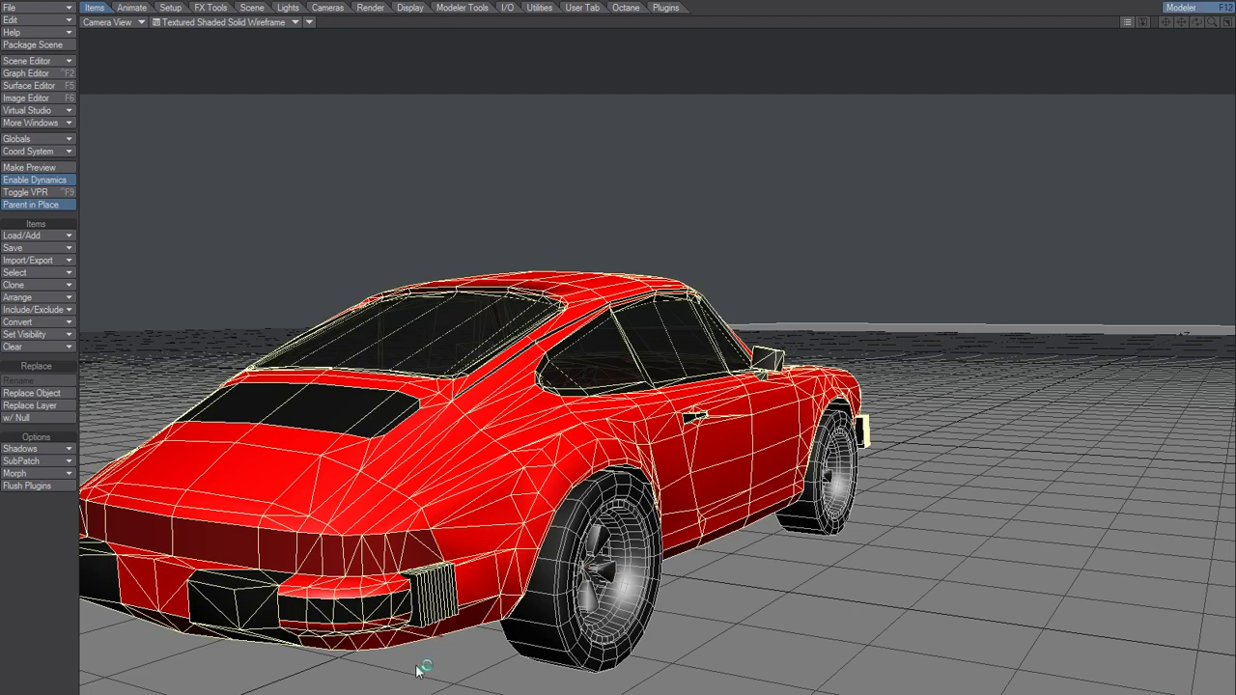
Switch to Modeler, bring up the PorscheBody object, and change the UV Texture viewport to the Top (XZ) view.
key("F12")
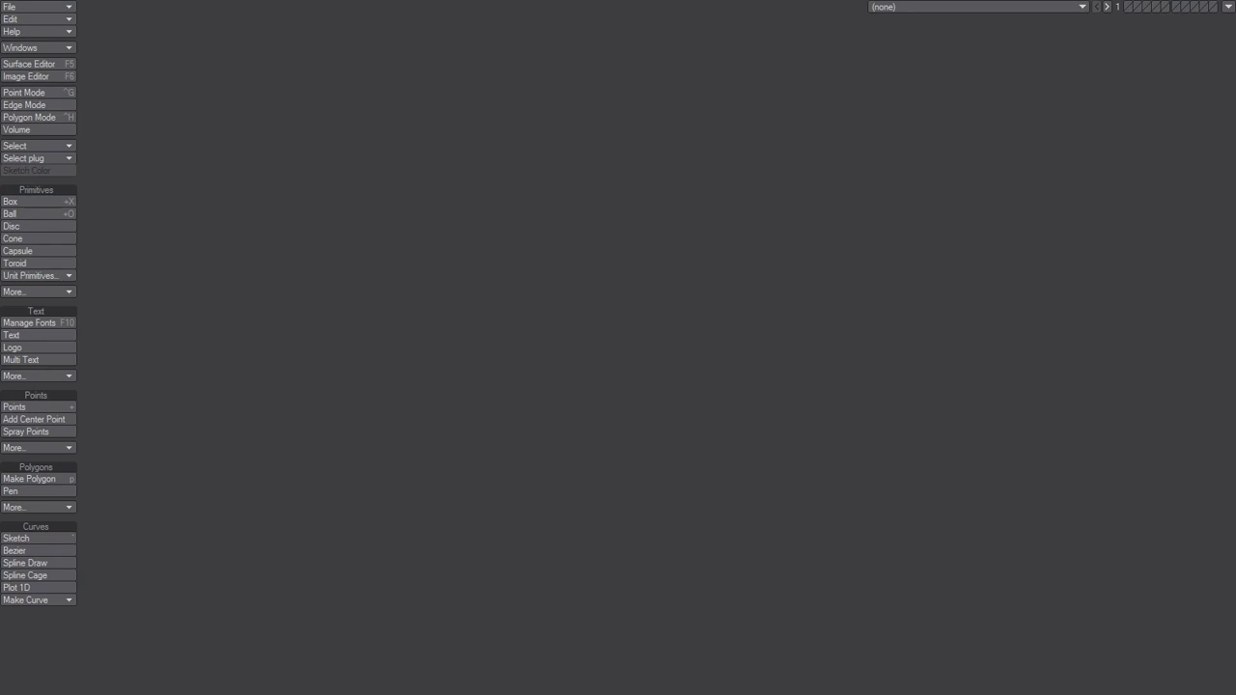
key("shift+n")
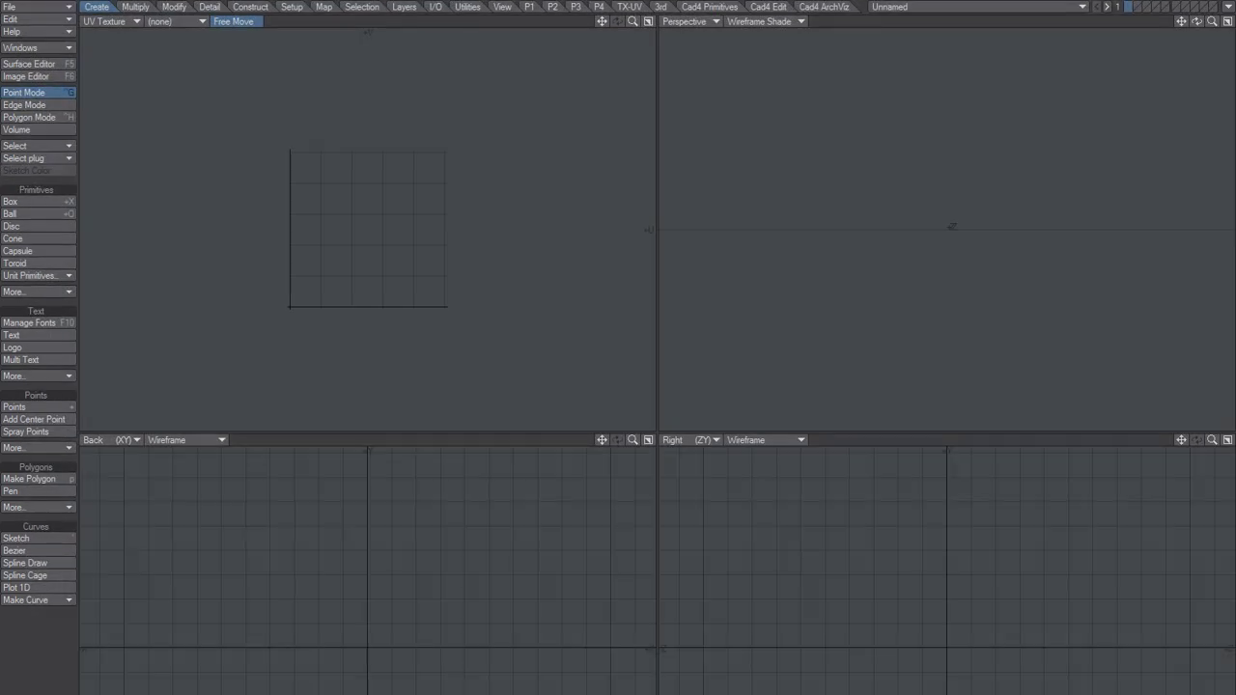
key("ctrl+z")
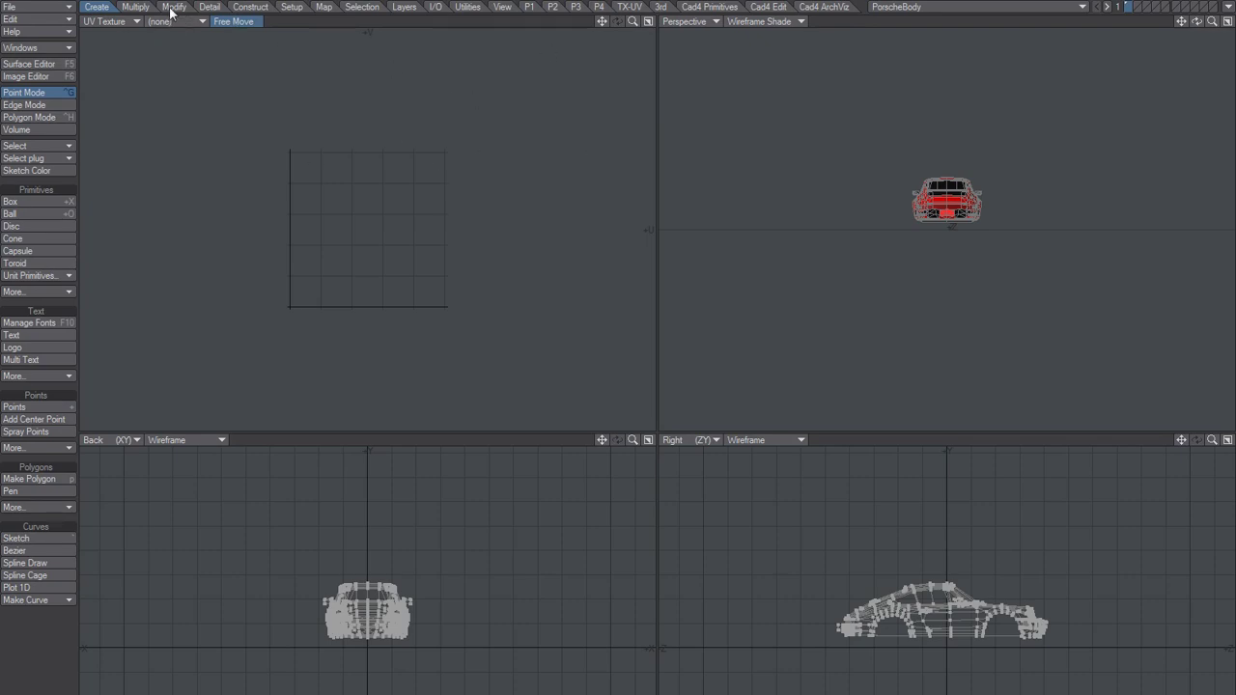
left_click(114, 21)
scroll(377, 220, "up", 2)
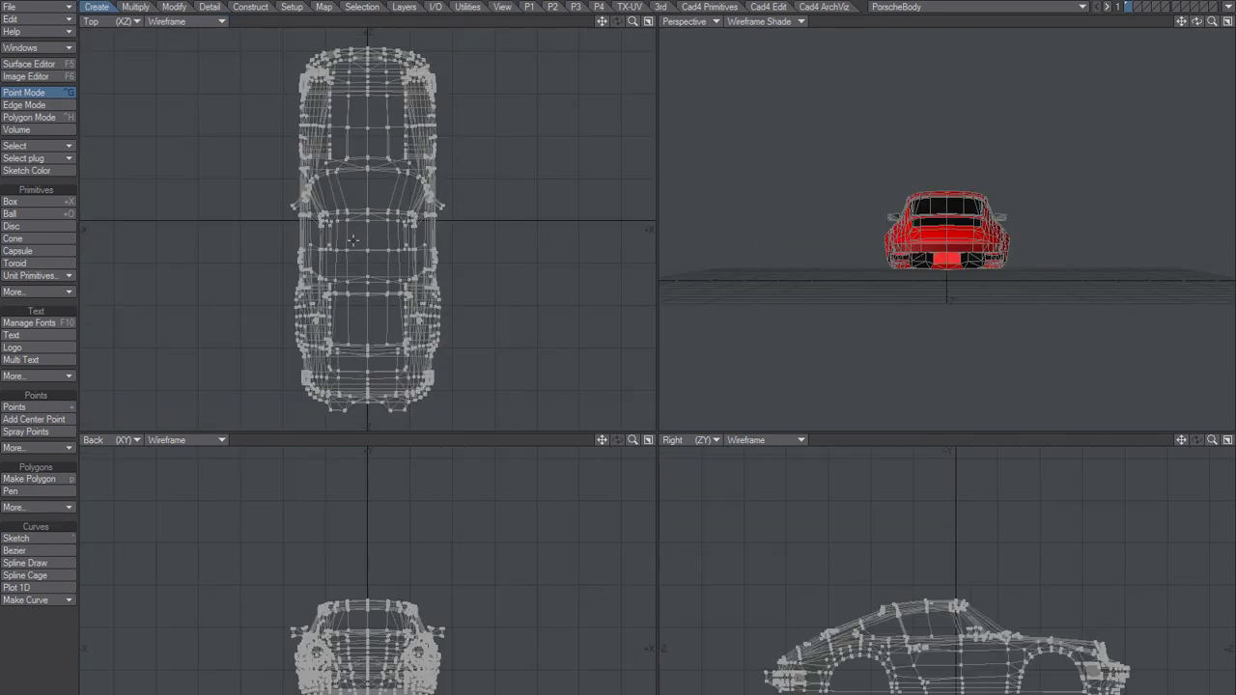
scroll(404, 261, "down", 1)
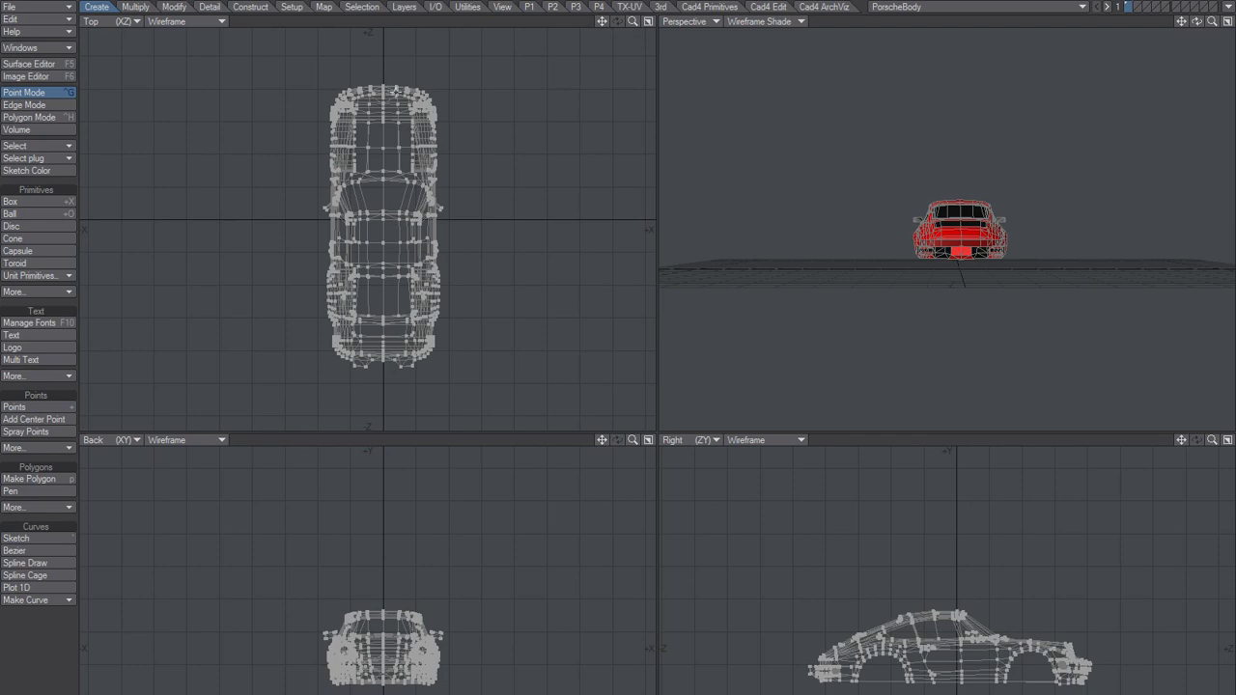
Select the points along the car body's lengthwise centreline in the Top view, and clear the selection.
mouse_move(386, 89)
right_mouse_down()
mouse_move(384, 318)
mouse_move(381, 39)
mouse_move(383, 309)
right_mouse_up()
left_click_drag(966, 280, 1086, 306, "alt")
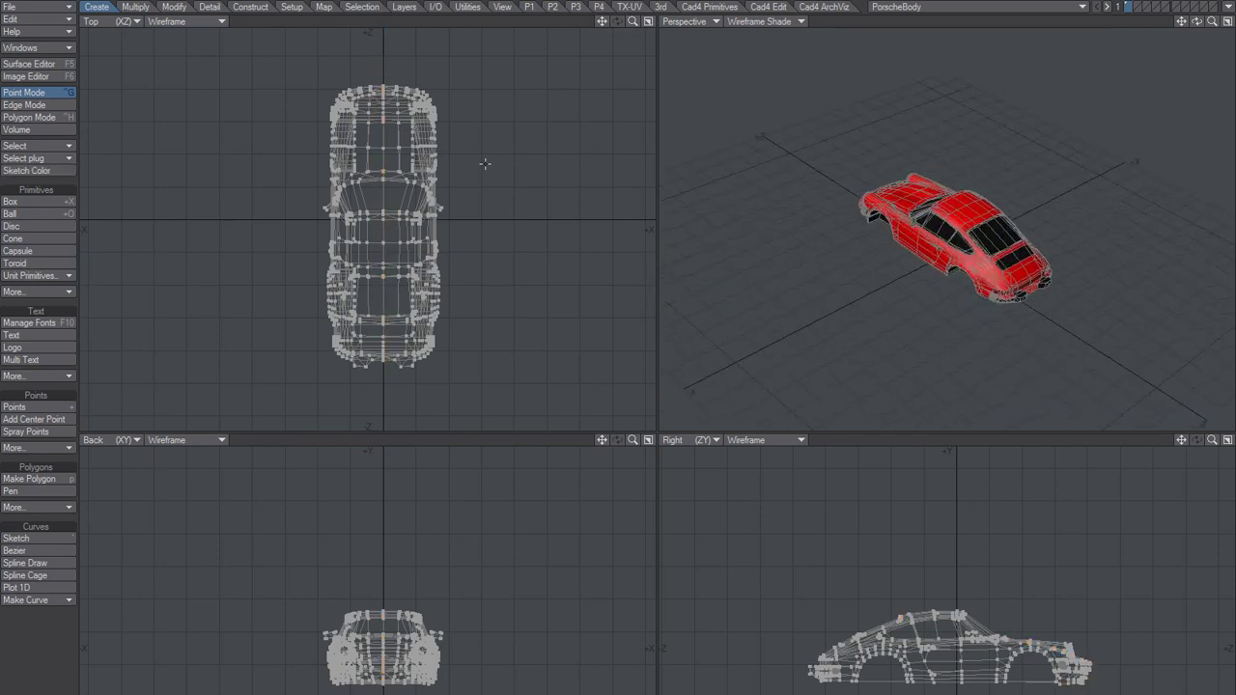
mouse_move(383, 56)
right_mouse_down()
mouse_move(385, 38)
mouse_move(383, 244)
right_mouse_up()
left_click(520, 139)
Try rotating the car body 90 degrees in the Top view to lie along the X axis, and undo the rotation.
left_click_drag(414, 214, 387, 195)
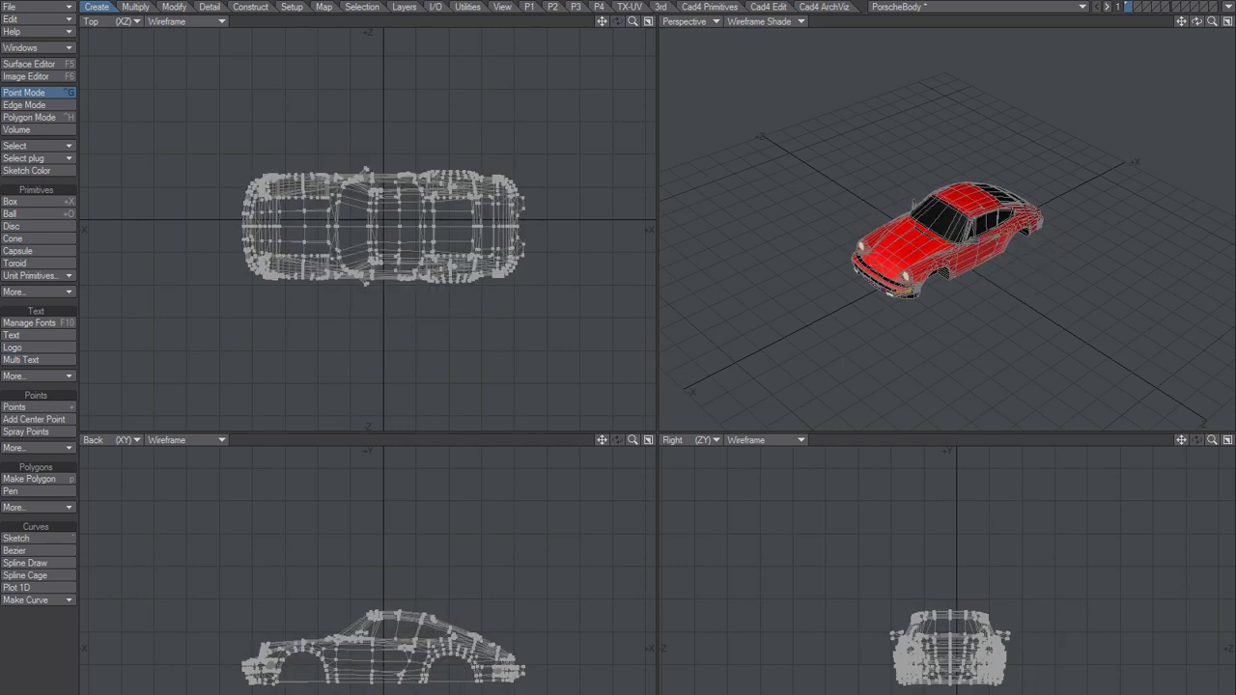
key("ctrl+z")
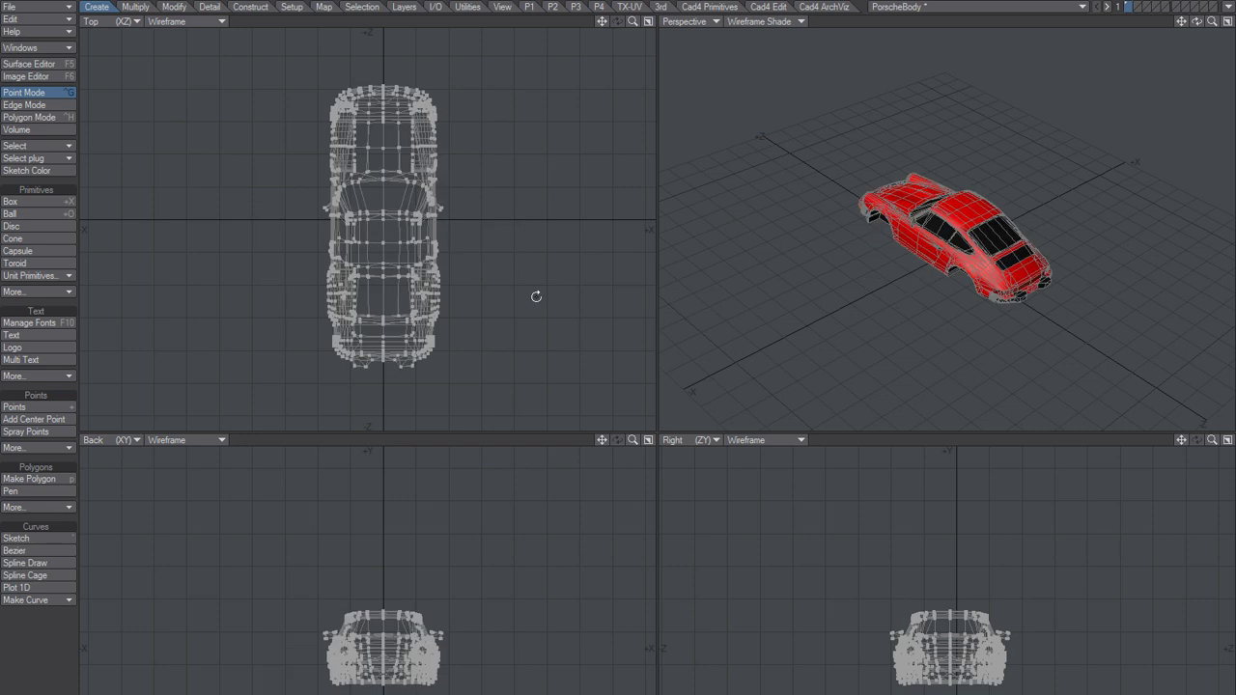
key("space")
key("space")
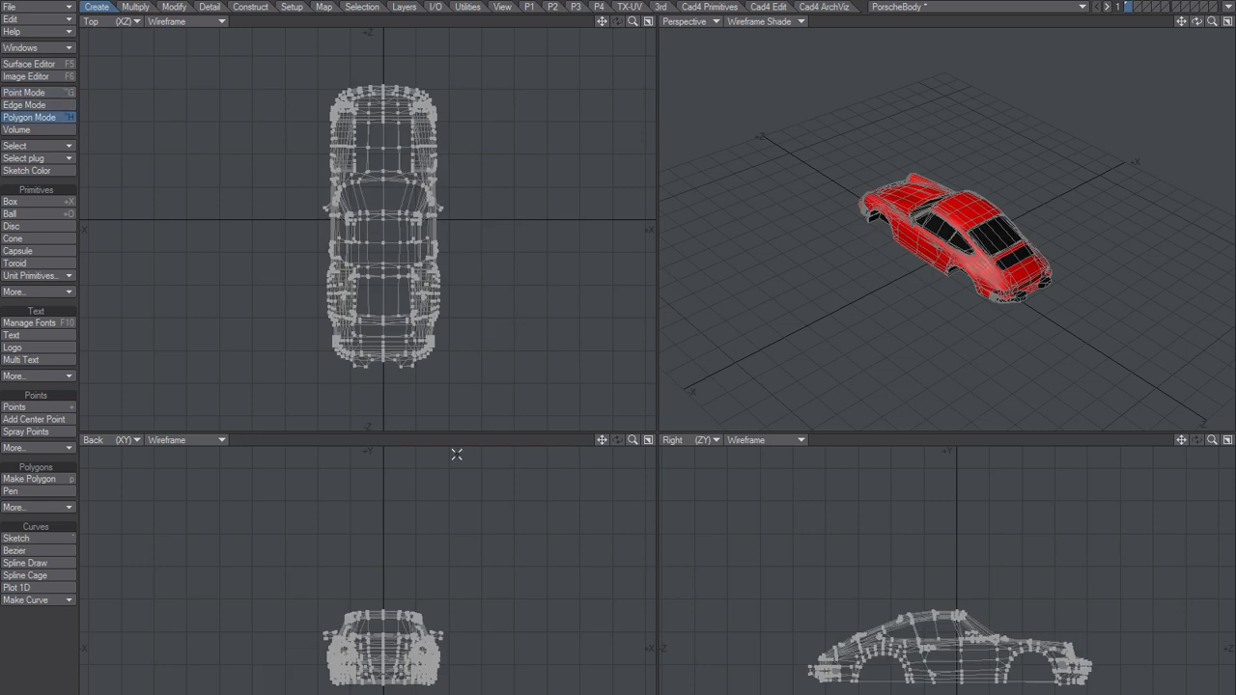
Switch to Layout, review the Relativity expression in the motion options of BkLeftWheel, and close both windows.
key("F12")
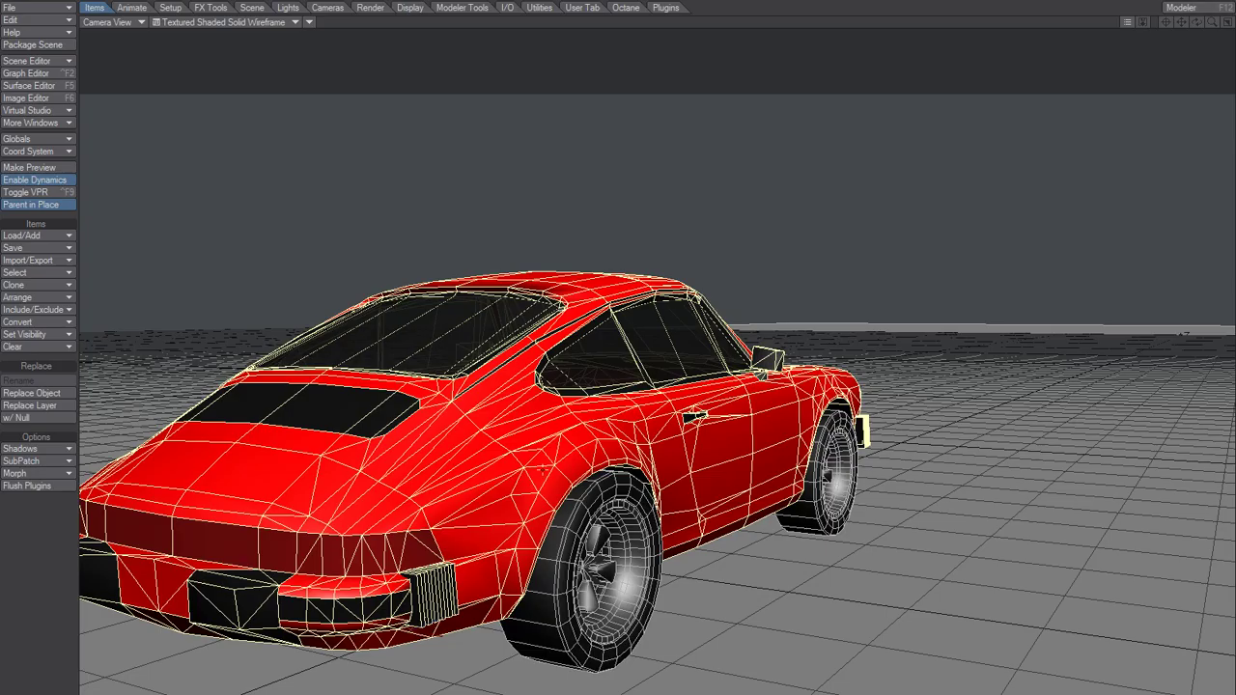
key("m")
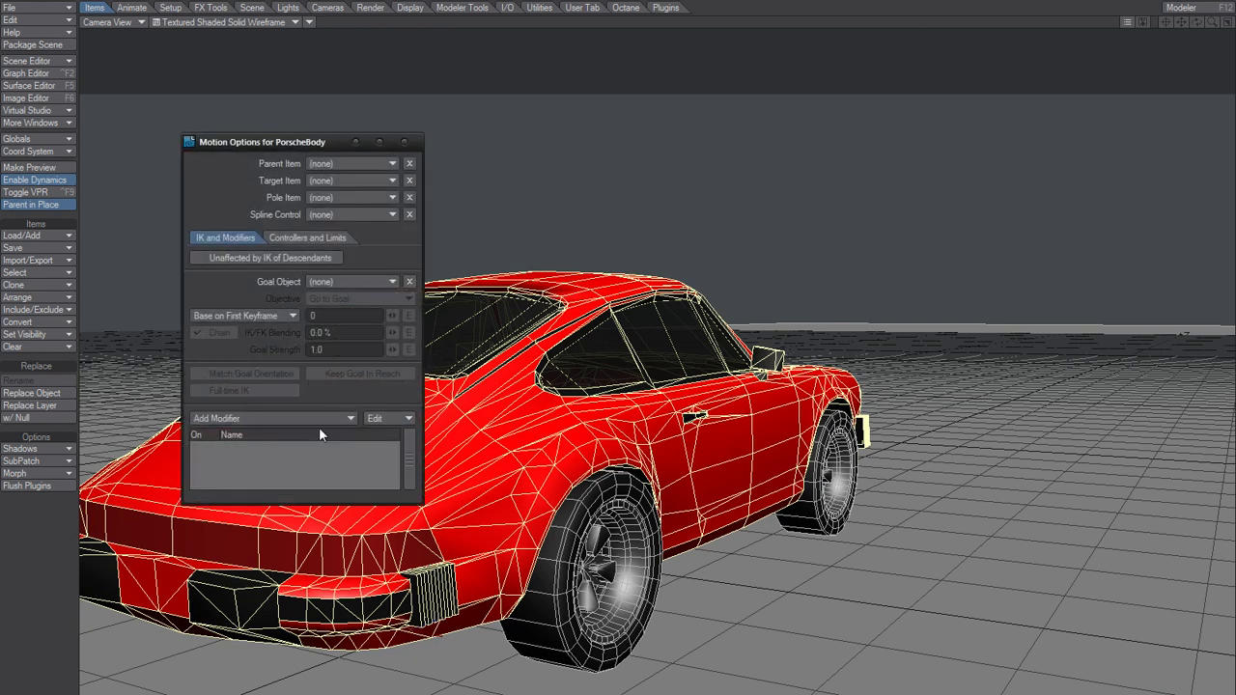
left_click(553, 664)
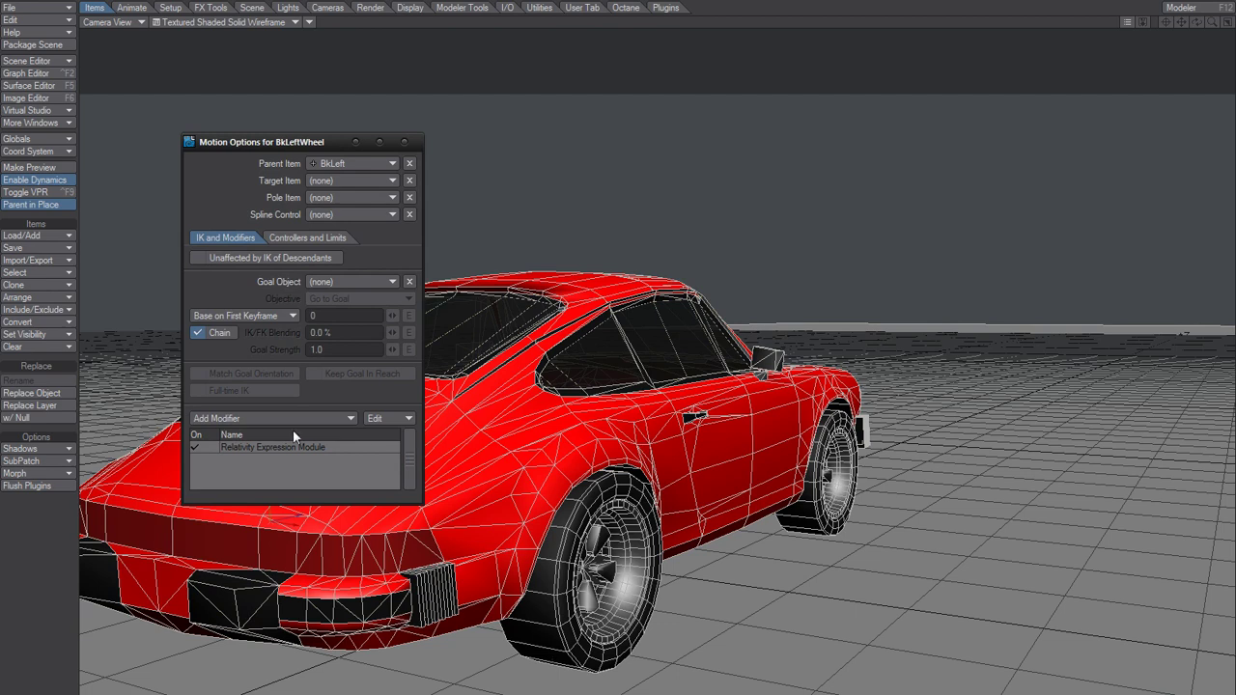
double_click(305, 447)
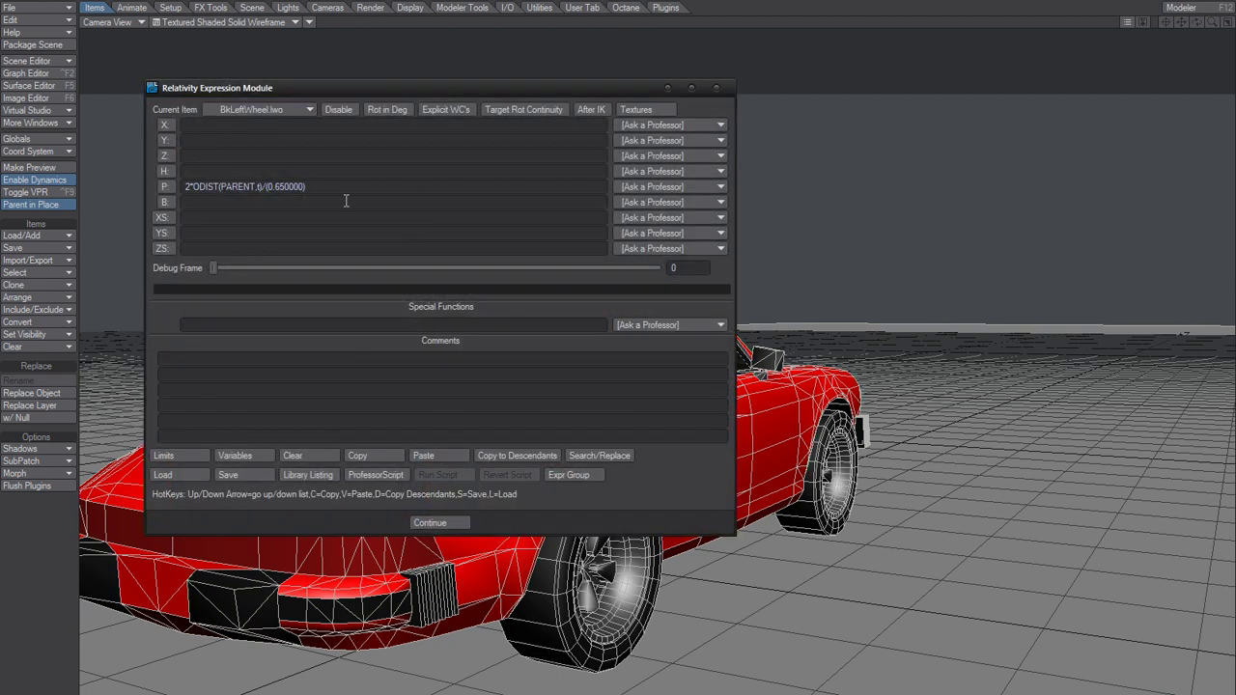
left_click(718, 89)
left_click(412, 154)
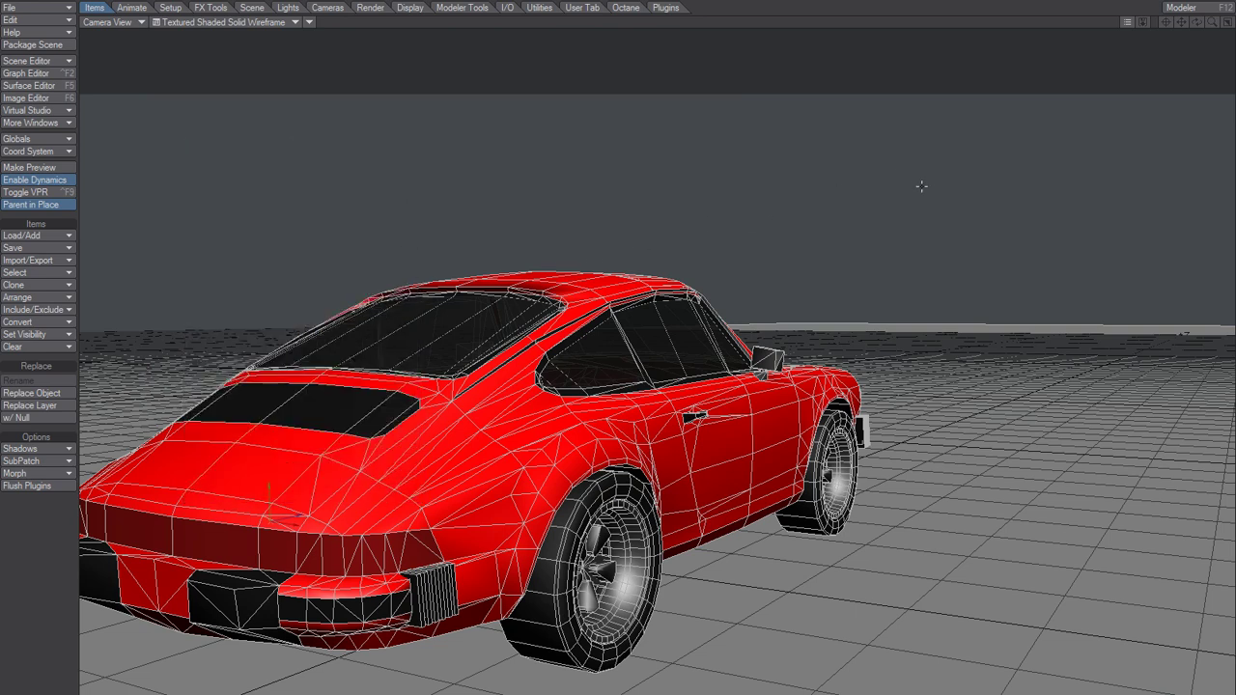
Turn on the VPR render preview for the camera view.
key("ctrl+F9")
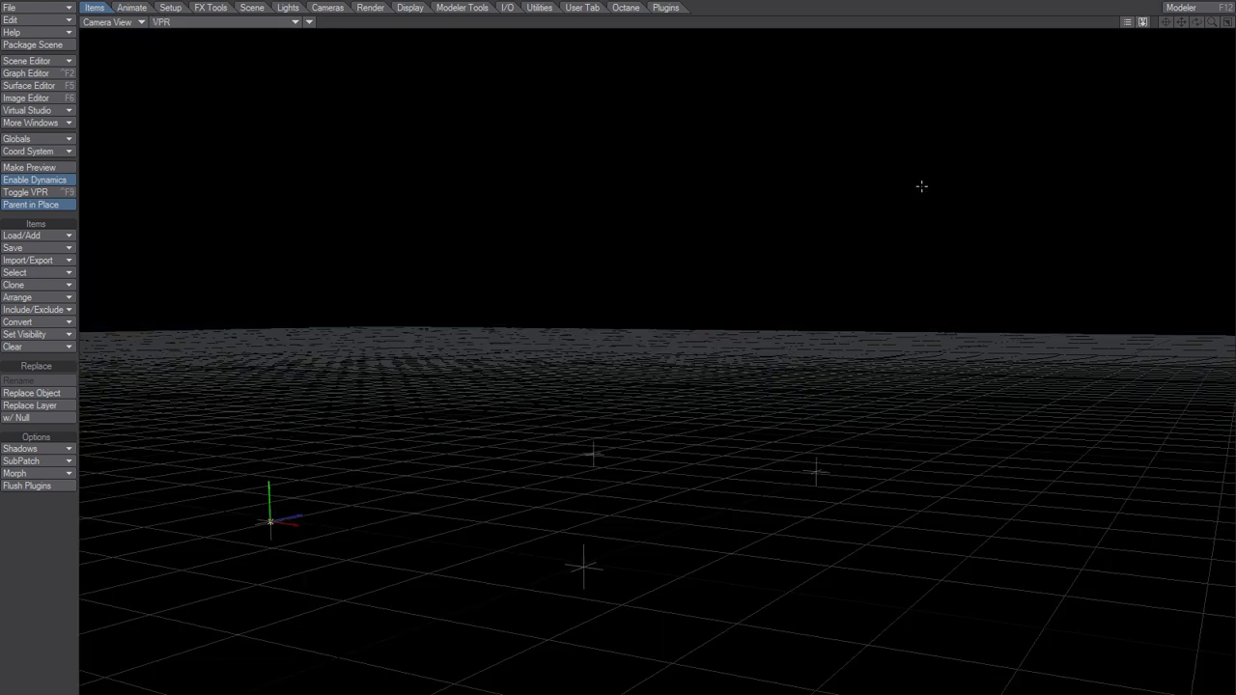